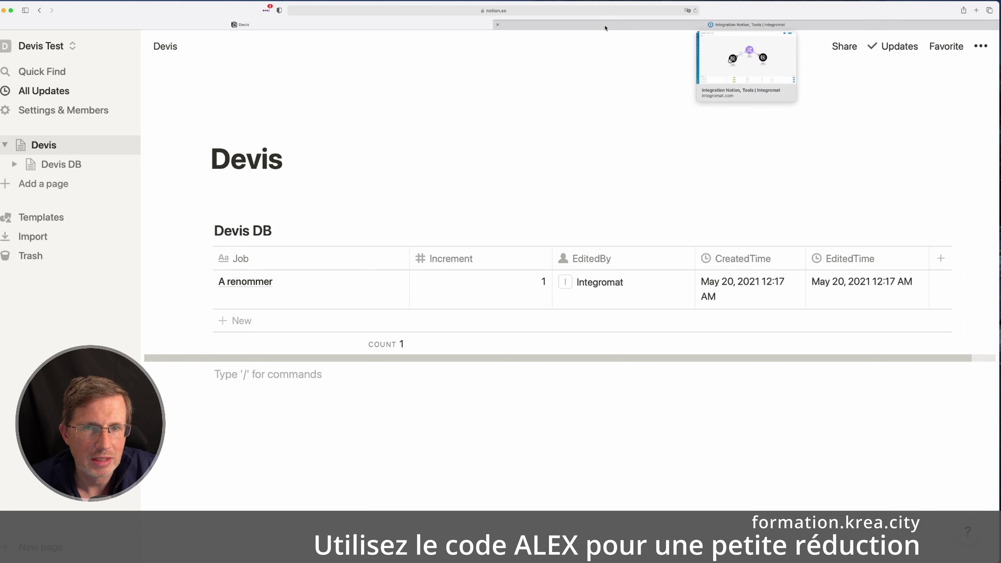
Switch to Integromat, open the scenario for editing and review its schedule and the Watch Databases/Pages module's settings
{"action": "left_click", "coordinate": [605, 27]}
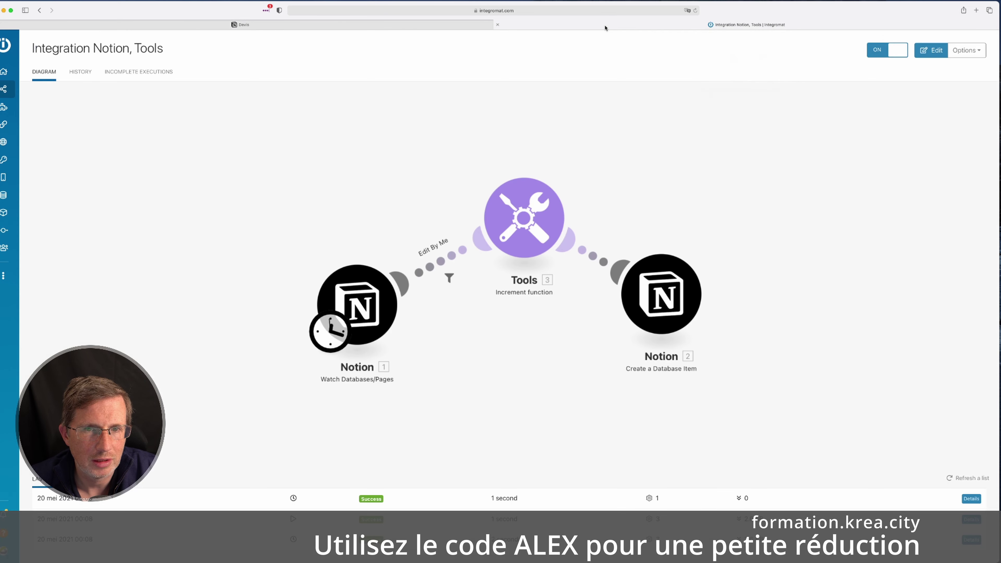
{"action": "left_click", "coordinate": [430, 350]}
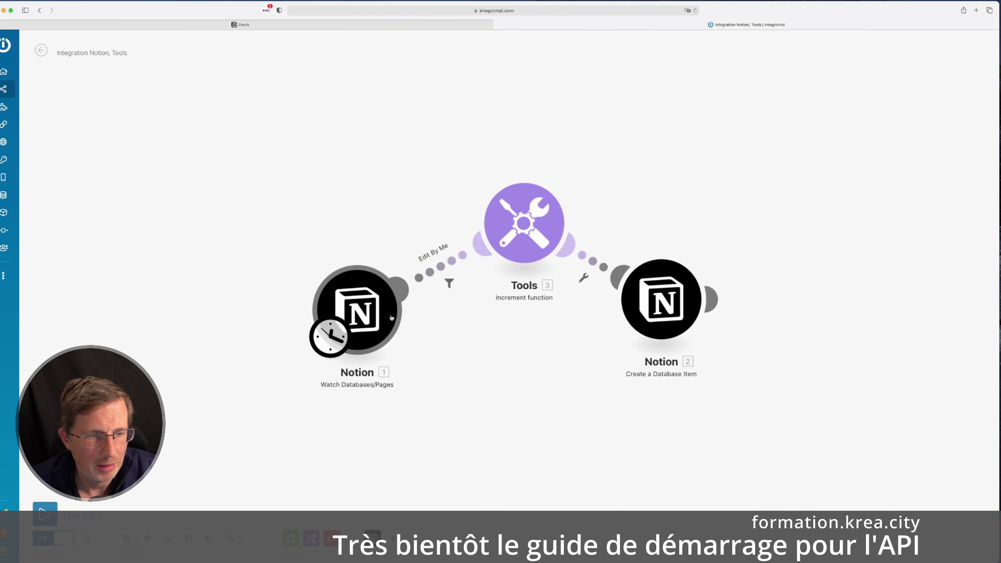
{"action": "left_click", "coordinate": [93, 542]}
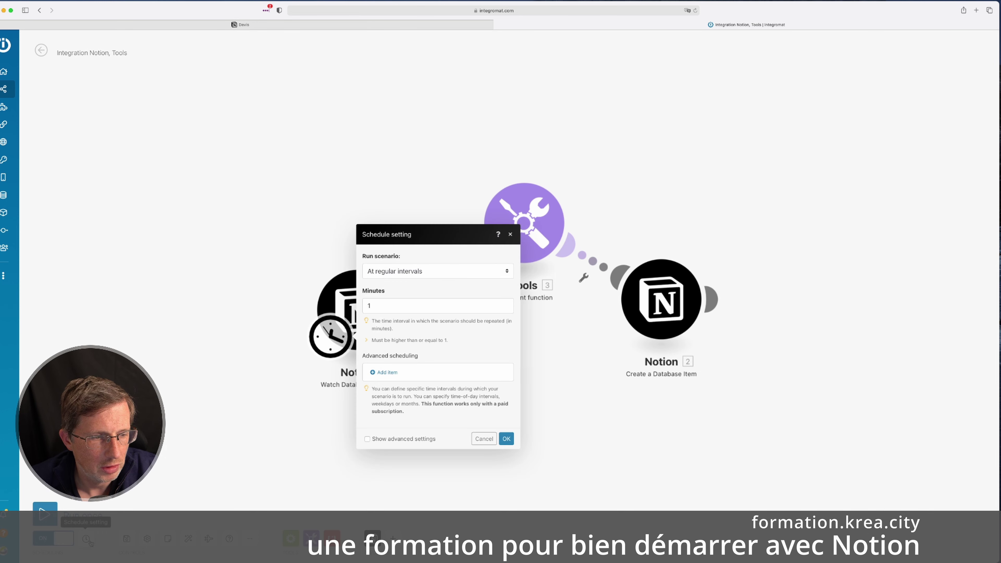
{"action": "left_click", "coordinate": [253, 313]}
{"action": "left_click", "coordinate": [356, 312]}
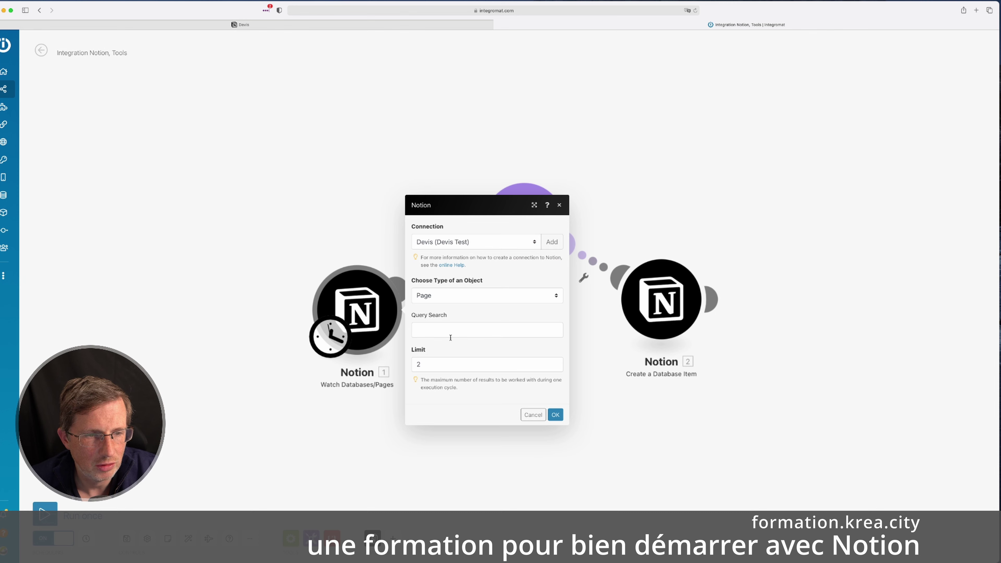
{"action": "left_click", "coordinate": [347, 215]}
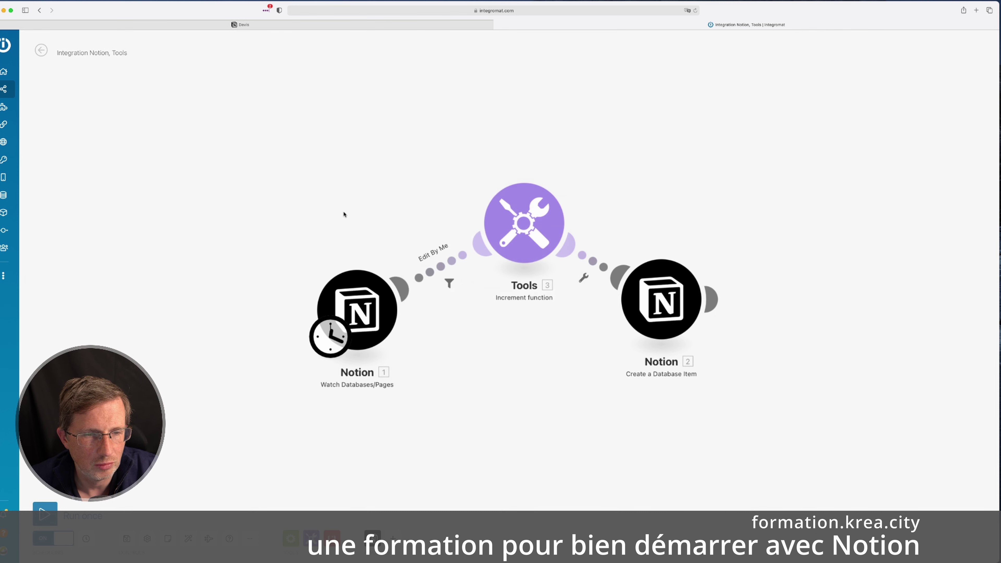
Review the Edit By Me filter's condition and the Increment function's reset setting without changing them
{"action": "left_click", "coordinate": [449, 261]}
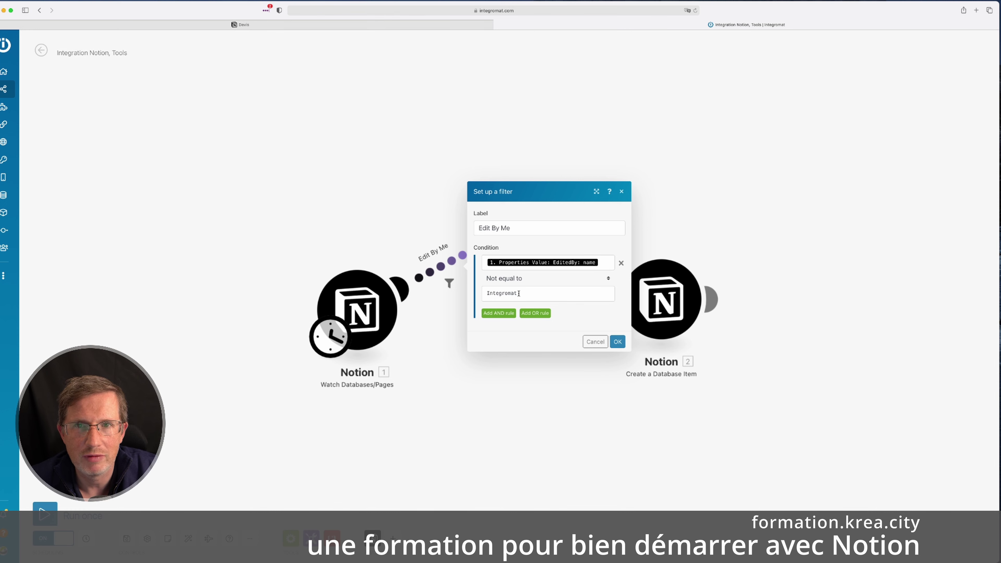
{"action": "left_click", "coordinate": [654, 258]}
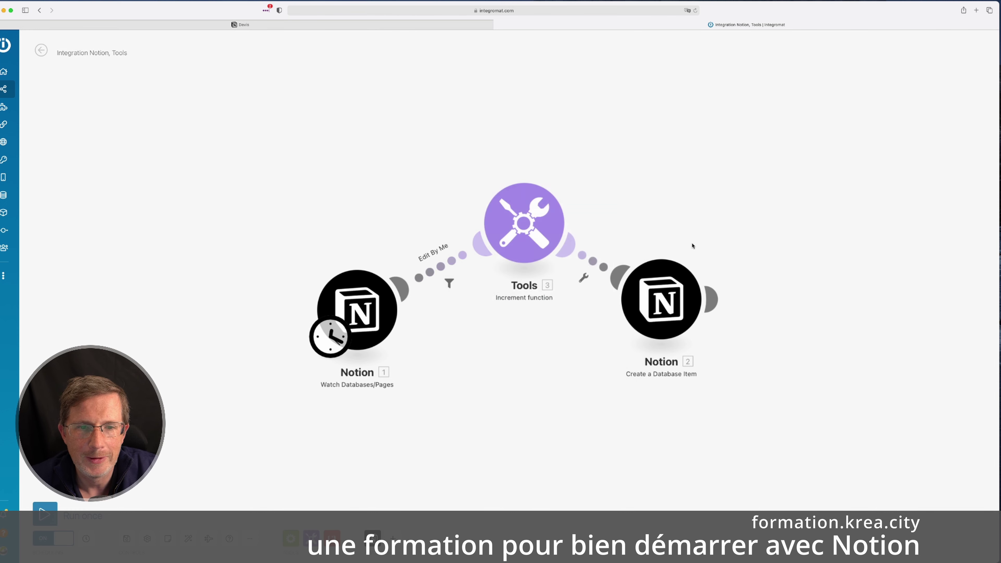
{"action": "left_click", "coordinate": [523, 236]}
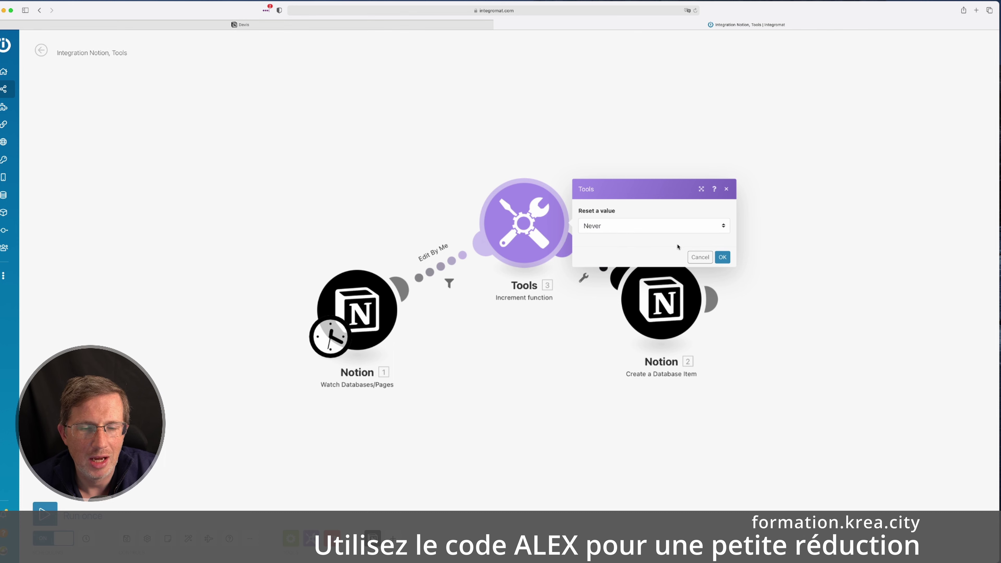
{"action": "left_click", "coordinate": [700, 258]}
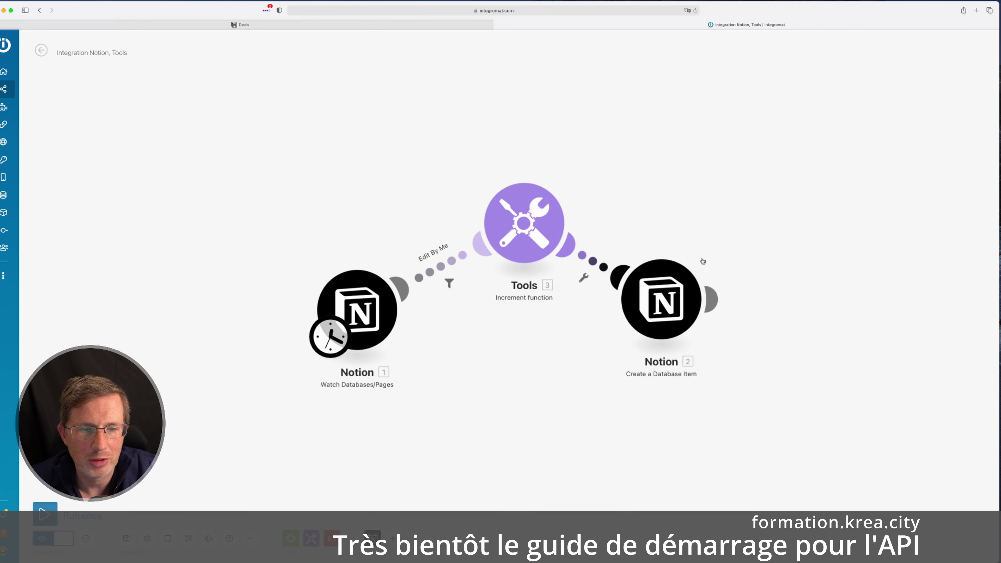
Review the Create a Database Item module's settings and the source mapped to its Increment field
{"action": "left_click", "coordinate": [641, 310]}
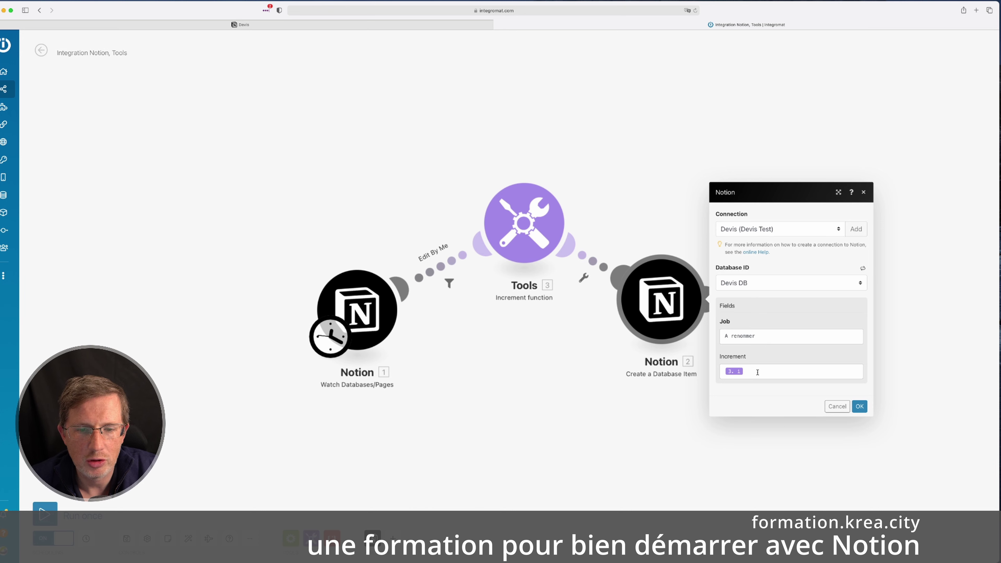
{"action": "left_click", "coordinate": [737, 370]}
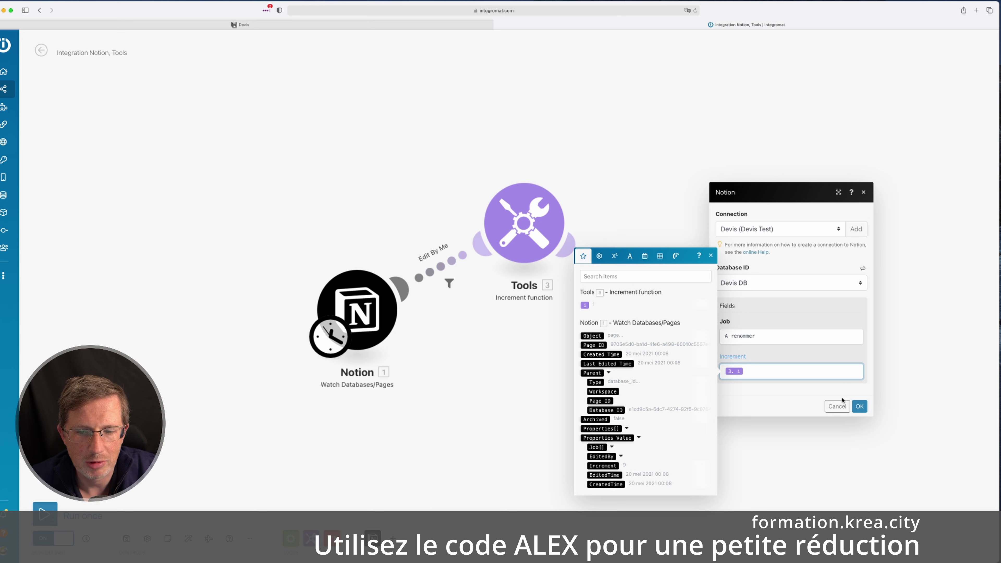
{"action": "left_click", "coordinate": [833, 407]}
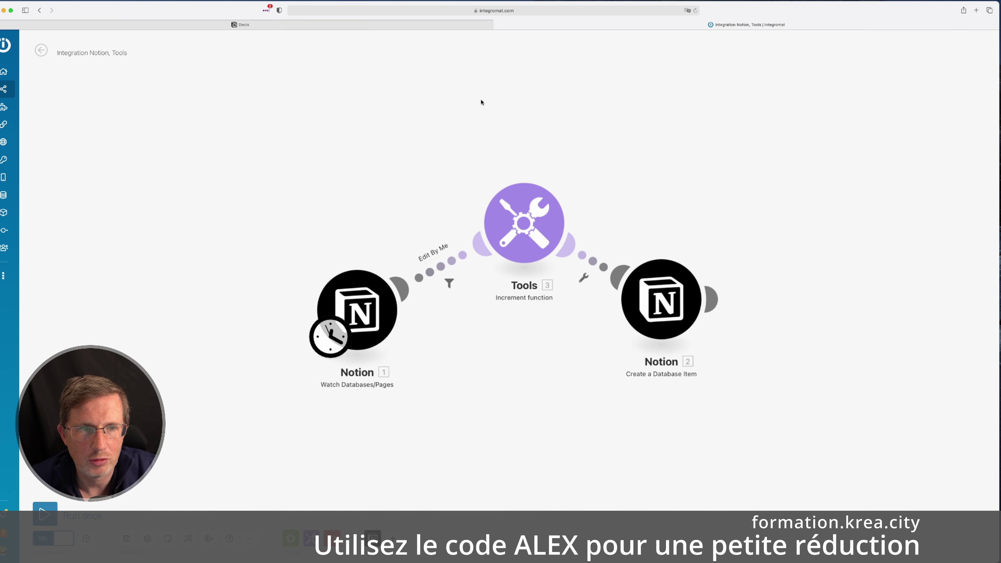
Switch to Notion and rename the "A renommer" job in Devis DB as "Refaire la toiture"
{"action": "left_click", "coordinate": [375, 24]}
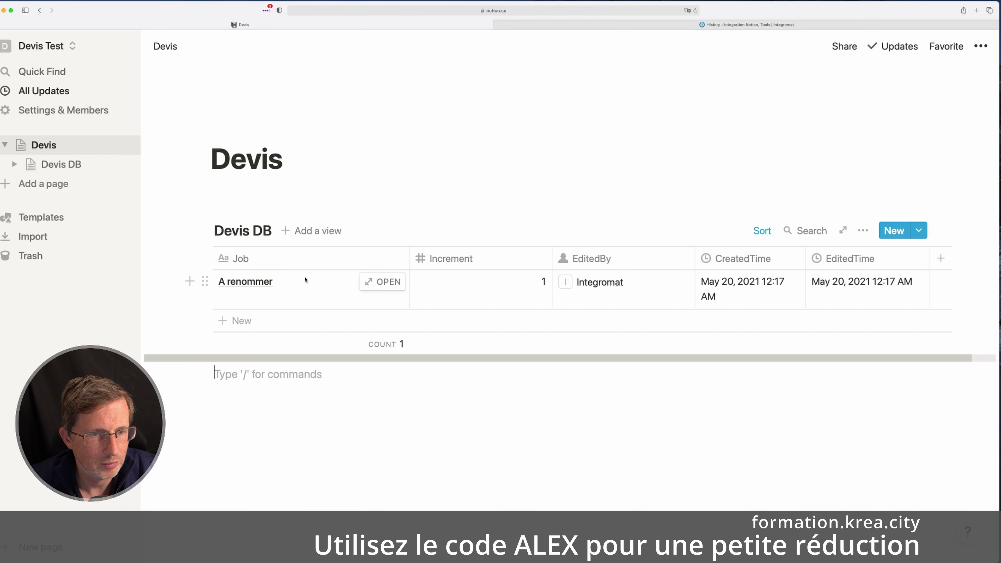
{"action": "left_click", "coordinate": [296, 284]}
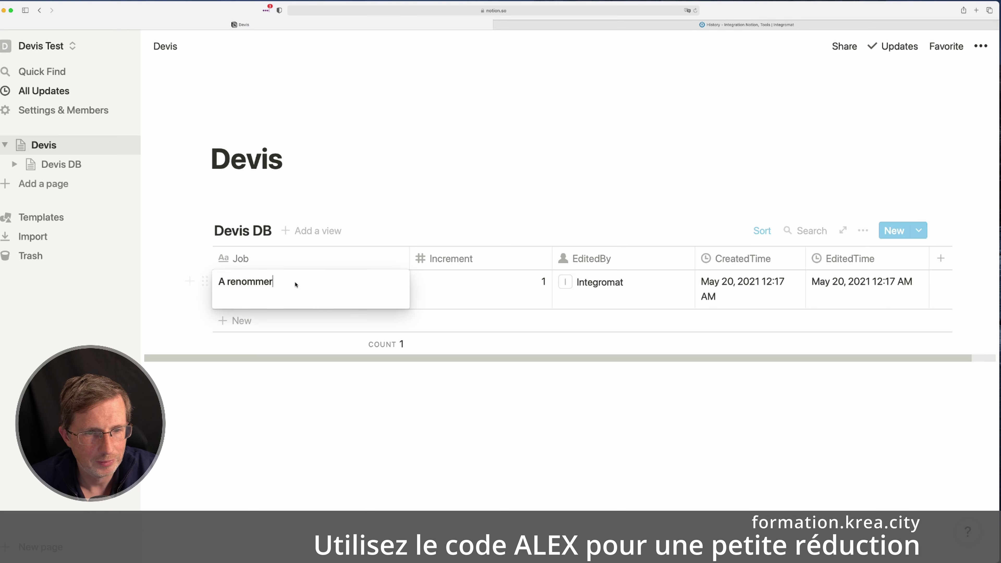
{"action": "key", "text": "super+a"}
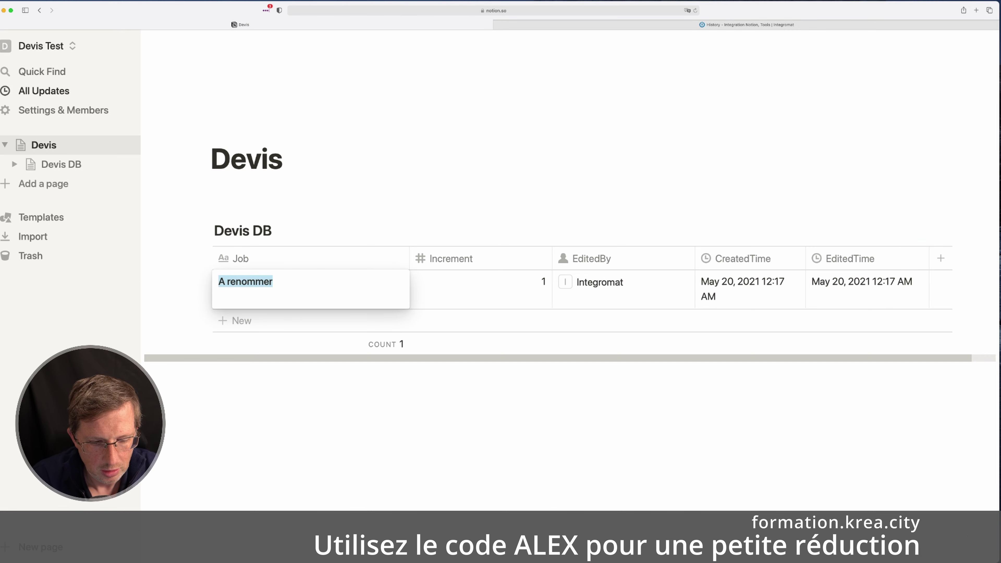
{"action": "key", "text": "BackSpace"}
{"action": "type", "text": "Refaire la"}
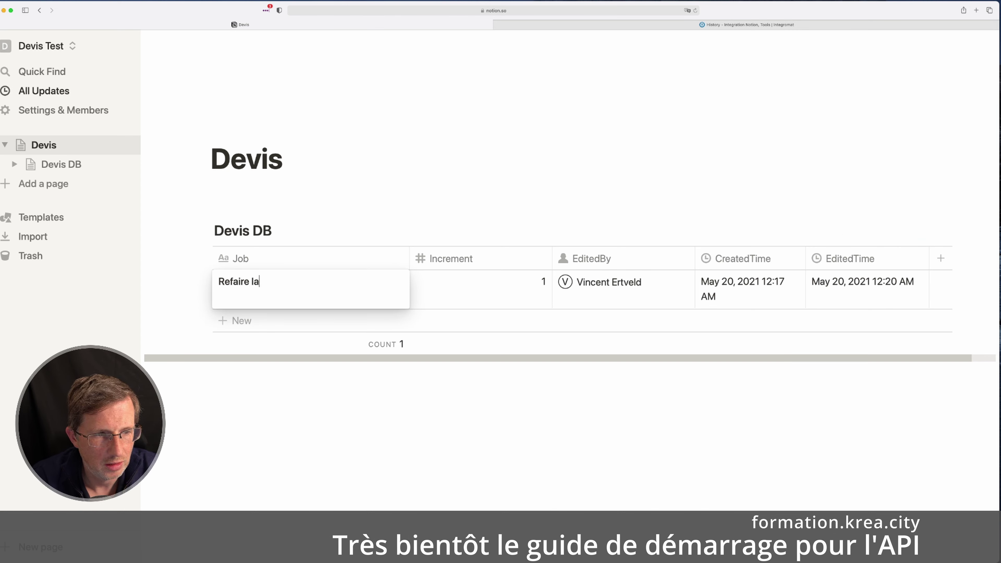
{"action": "type", "text": " toiture"}
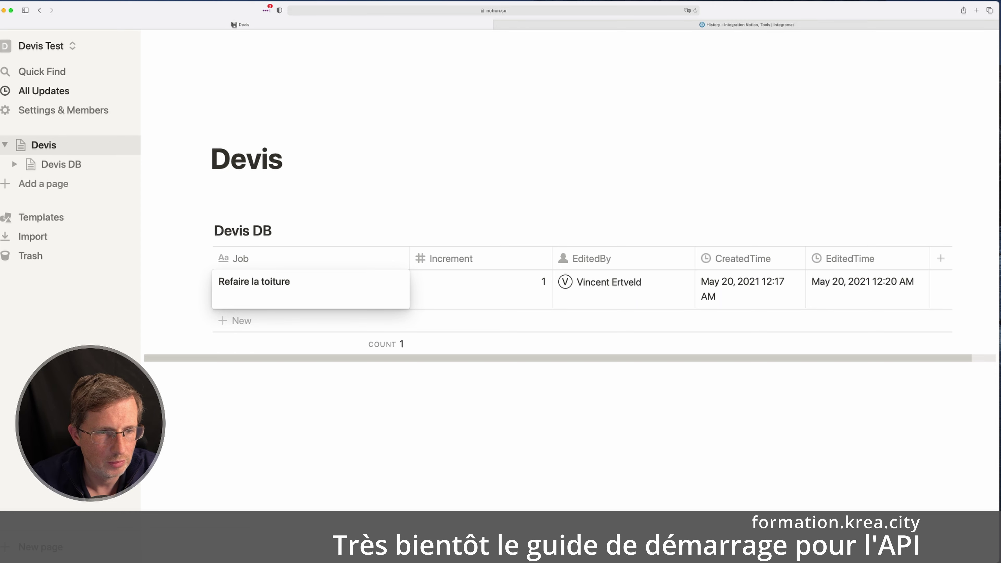
{"action": "key", "text": "Escape"}
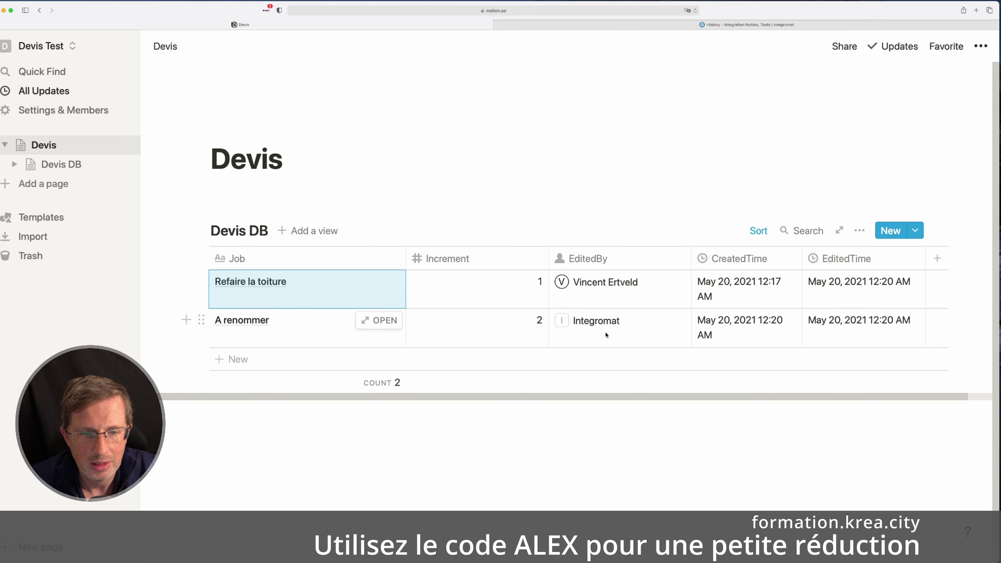
Switch to Integromat, open the scenario's diagram for editing and run the scenario once
{"action": "left_click", "coordinate": [713, 25]}
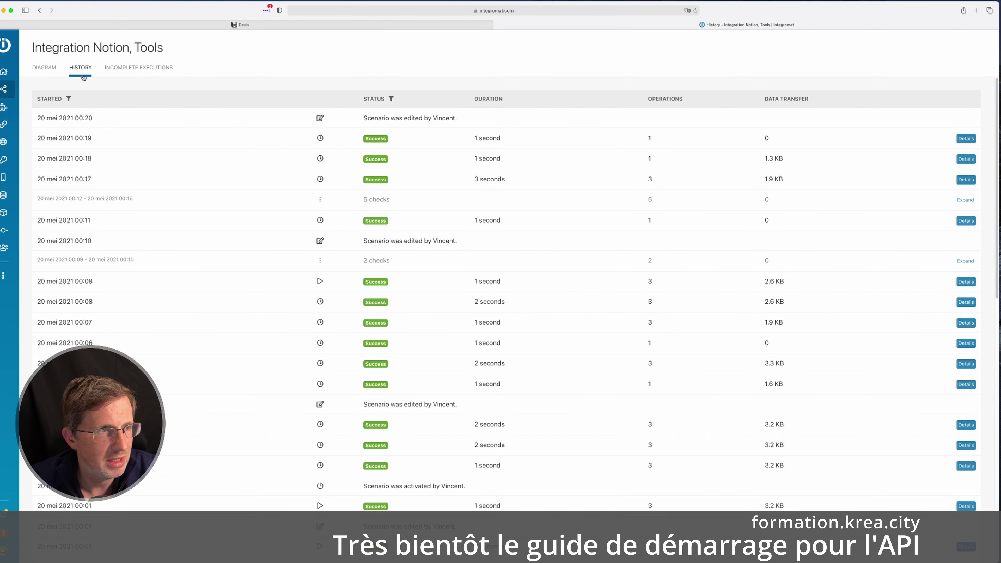
{"action": "left_click", "coordinate": [44, 67]}
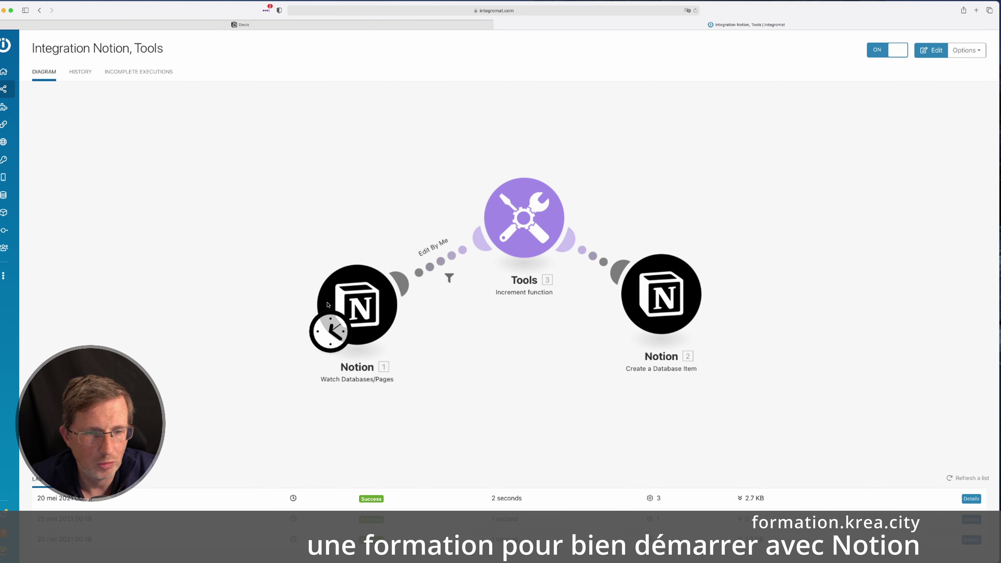
{"action": "left_click", "coordinate": [330, 252]}
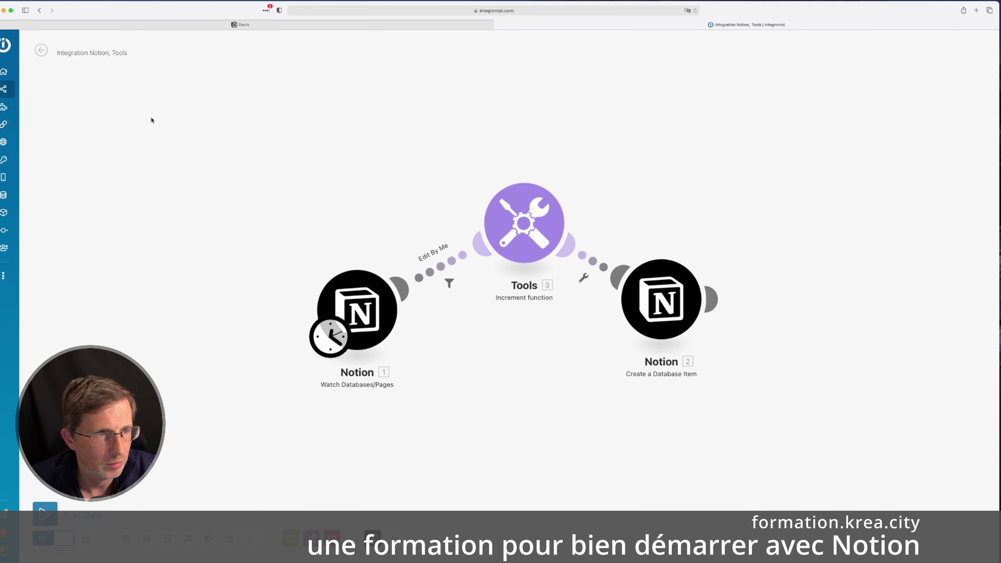
{"action": "left_click", "coordinate": [45, 513]}
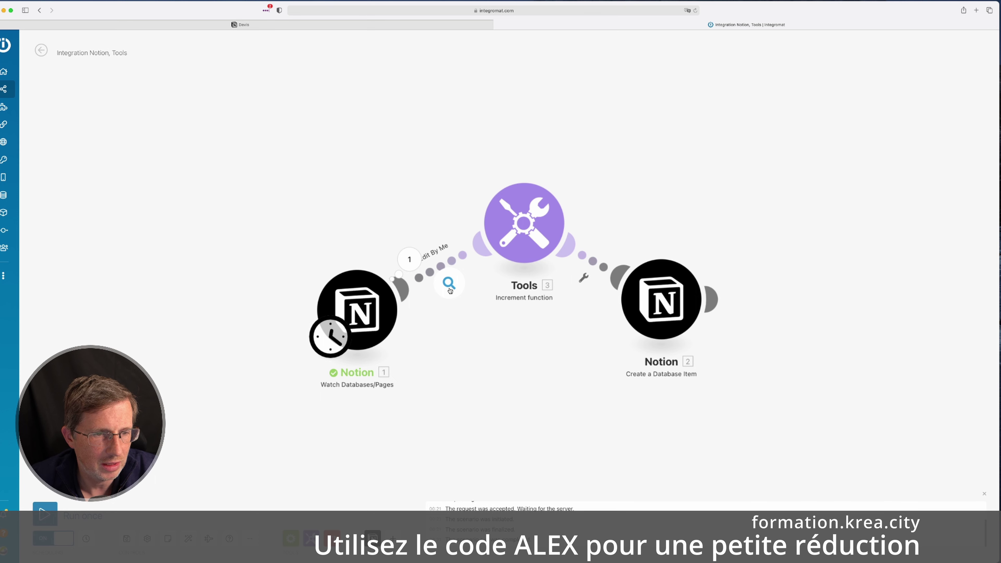
Inspect how the Edit By Me filter evaluated Bundle 1 in the scenario run
{"action": "left_click", "coordinate": [449, 289]}
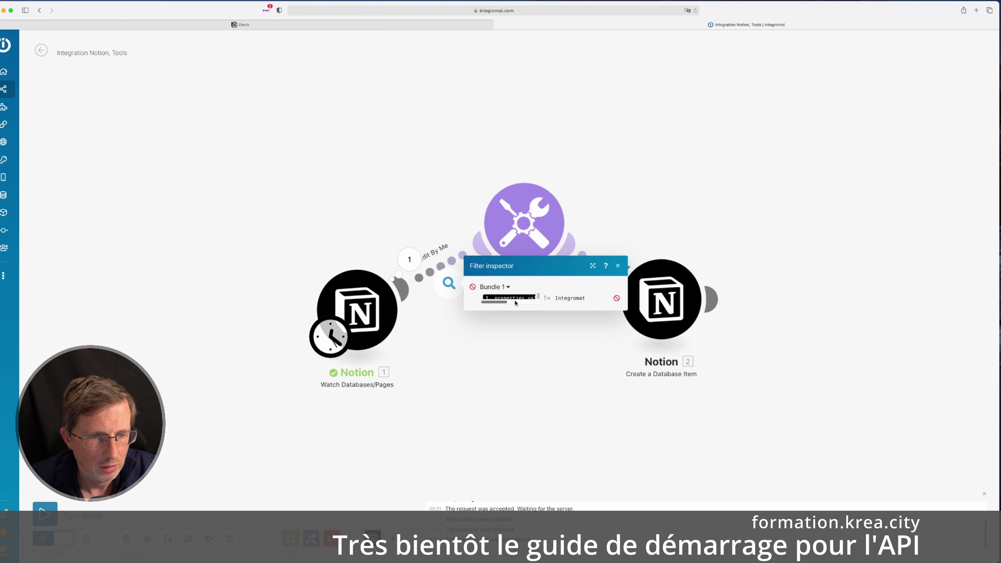
{"action": "left_click_drag", "start_coordinate": [494, 301], "coordinate": [517, 303]}
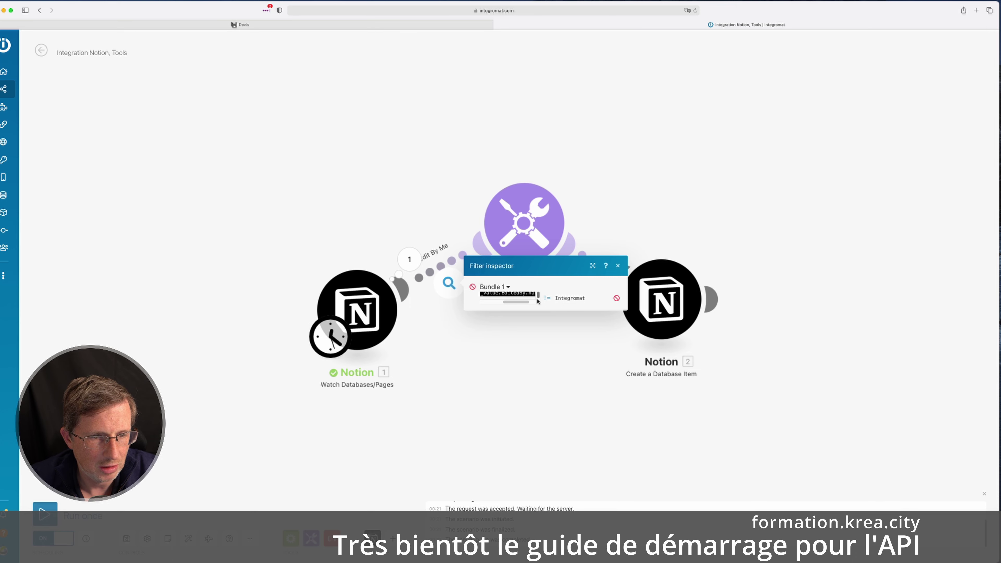
{"action": "scroll", "coordinate": [532, 299], "scroll_direction": "down", "scroll_amount": 1}
{"action": "left_click", "coordinate": [617, 266]}
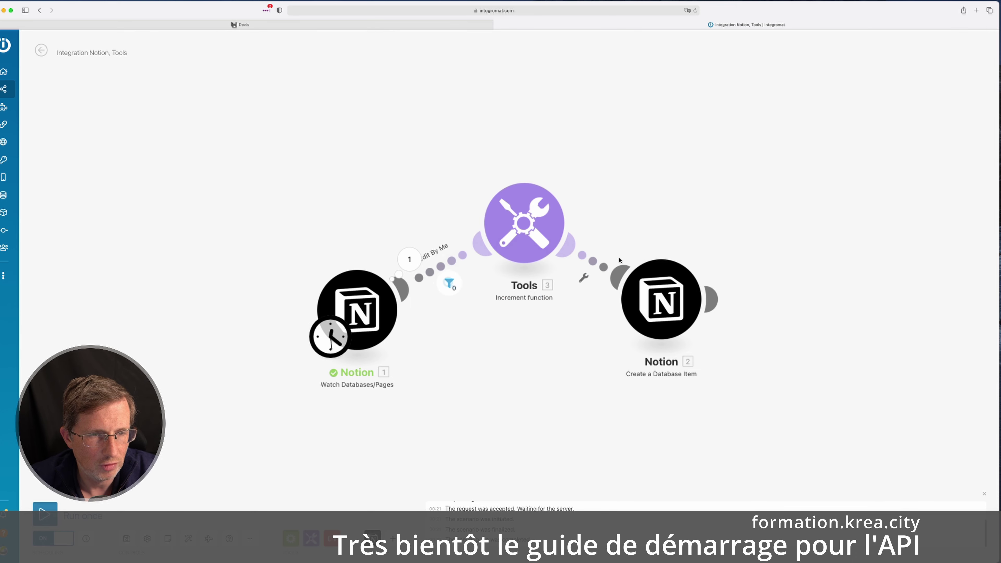
Check the Devis DB rows in Notion, and review the Increment function's reset setting in Integromat
{"action": "left_click", "coordinate": [447, 28]}
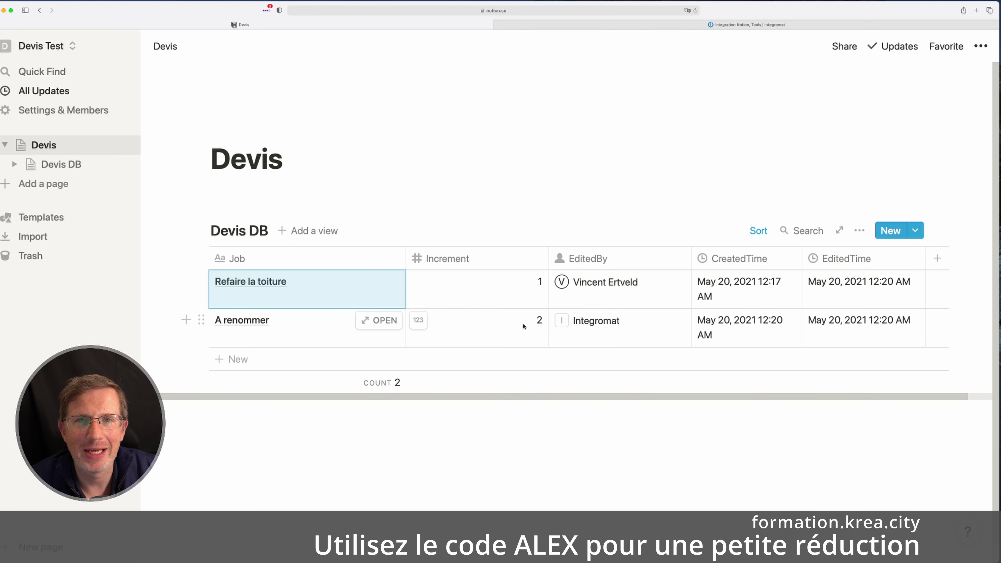
{"action": "left_click", "coordinate": [622, 25]}
{"action": "left_click", "coordinate": [528, 226]}
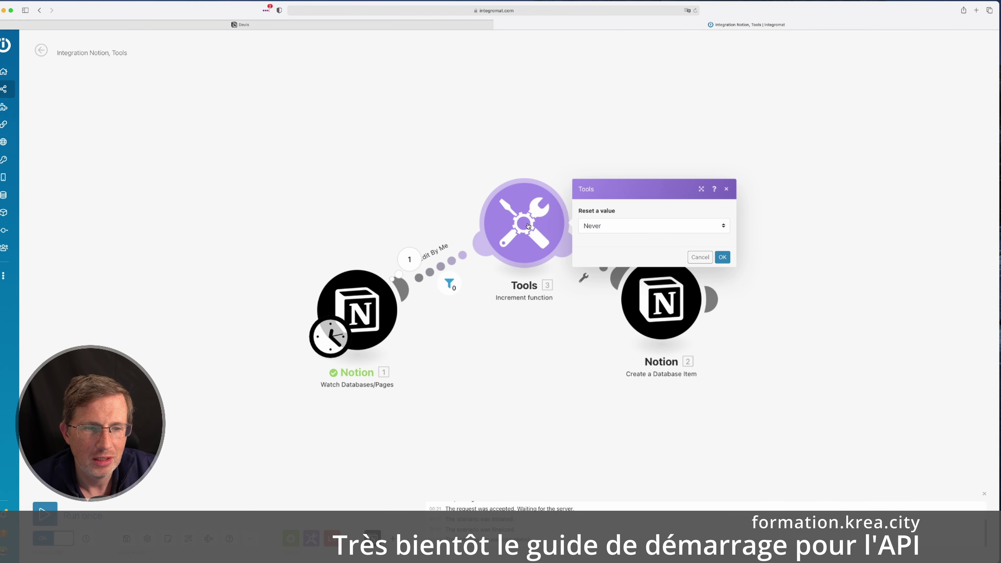
{"action": "left_click", "coordinate": [699, 257]}
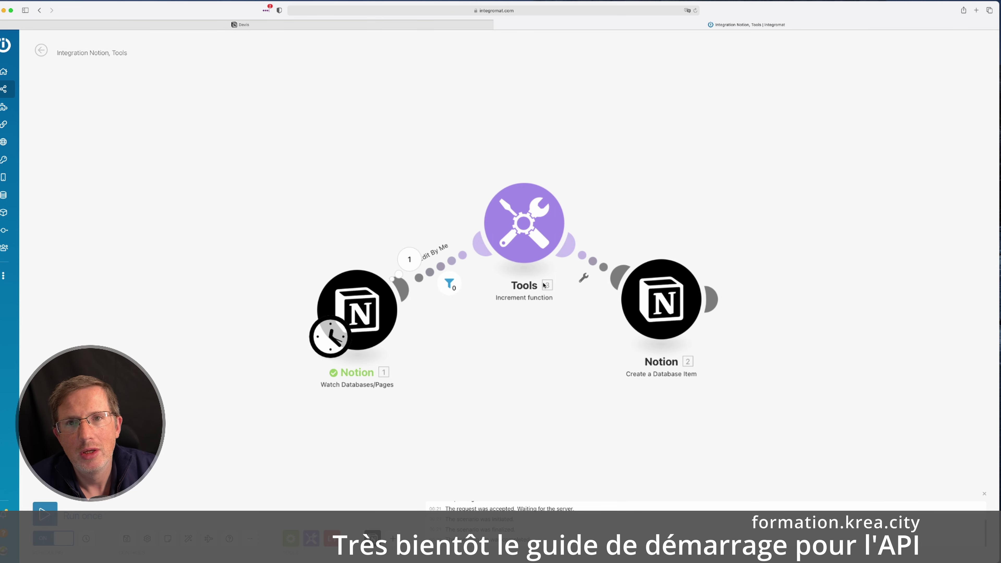
Rearrange the Increment function and Create a Database Item modules into a spaced horizontal row beside the Watch Databases/Pages module
{"action": "left_click_drag", "start_coordinate": [500, 232], "coordinate": [519, 293]}
{"action": "left_click_drag", "start_coordinate": [652, 301], "coordinate": [794, 318]}
{"action": "left_click_drag", "start_coordinate": [516, 293], "coordinate": [553, 320]}
Add a Notion Create a Database Item module in the empty canvas area above the module row
{"action": "right_click", "coordinate": [565, 124]}
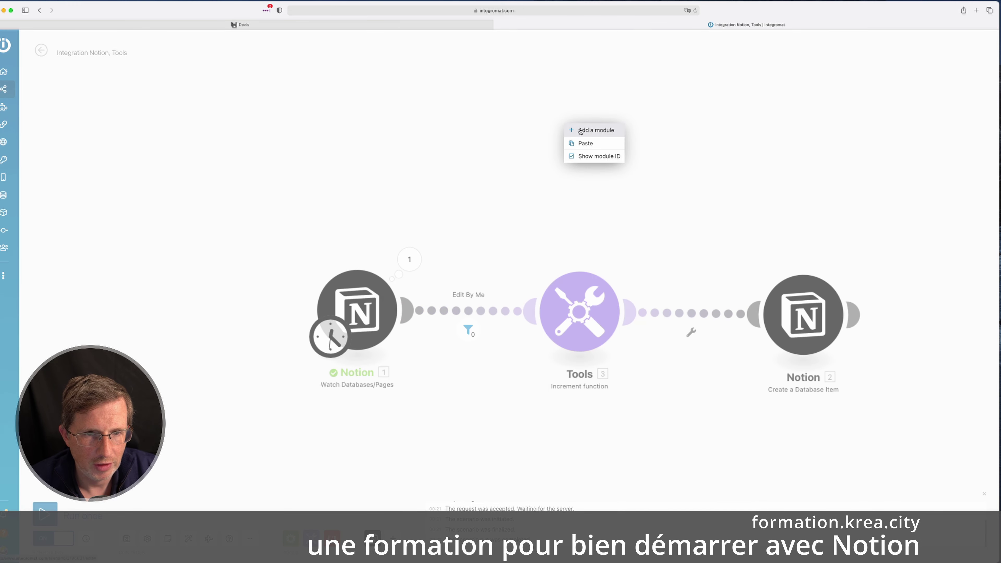
{"action": "left_click", "coordinate": [722, 224]}
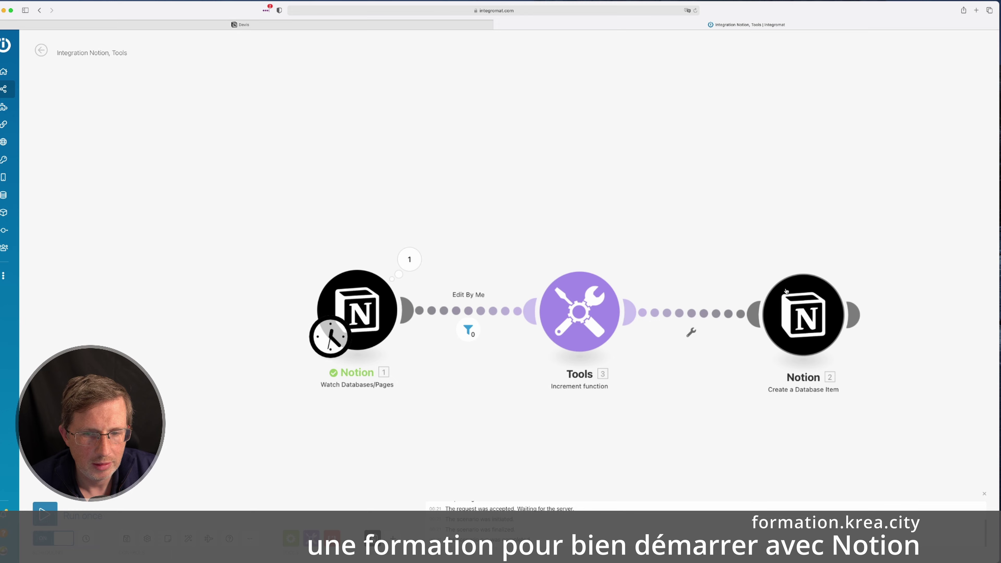
{"action": "right_click", "coordinate": [527, 119]}
{"action": "left_click", "coordinate": [564, 125]}
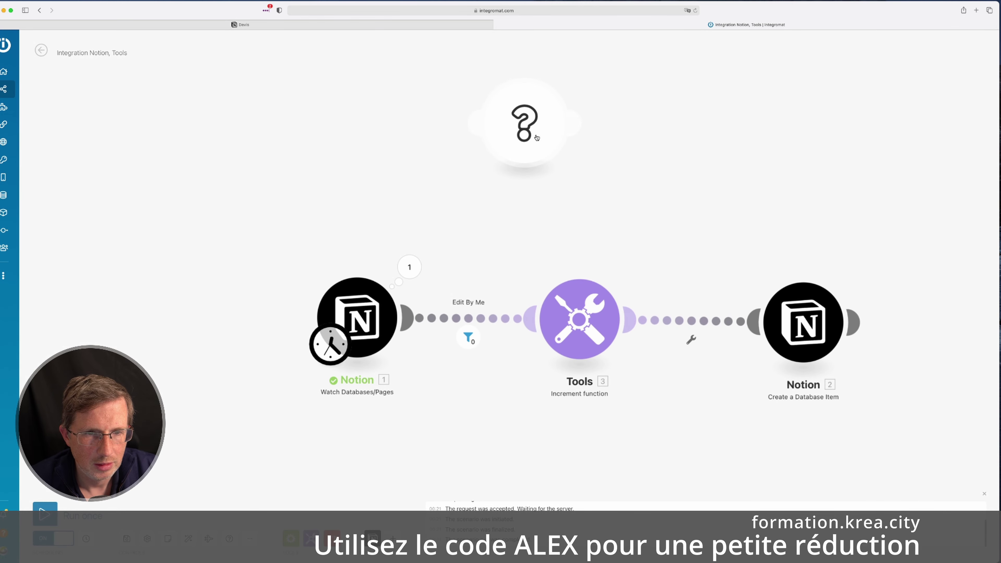
{"action": "left_click", "coordinate": [620, 102]}
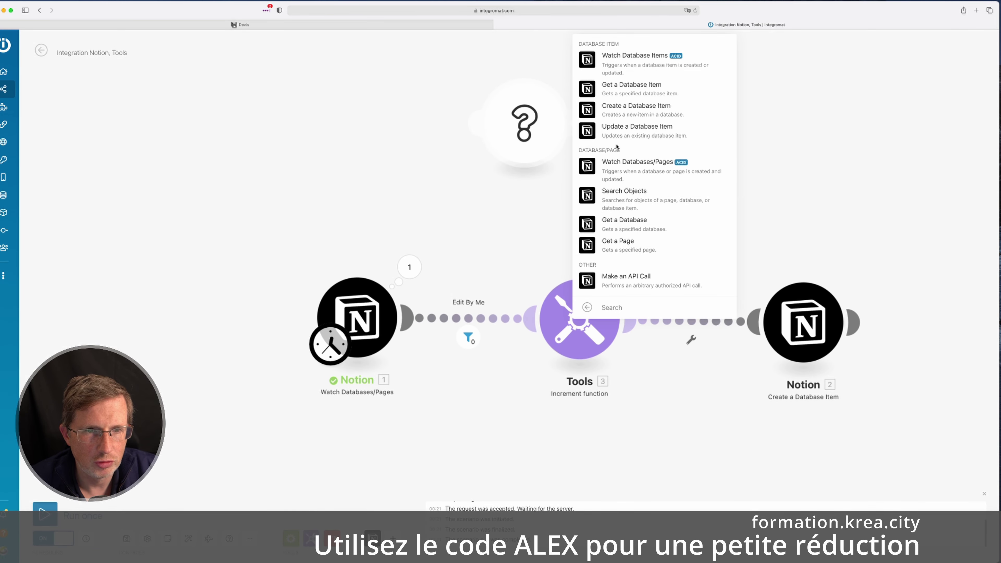
{"action": "left_click", "coordinate": [635, 109]}
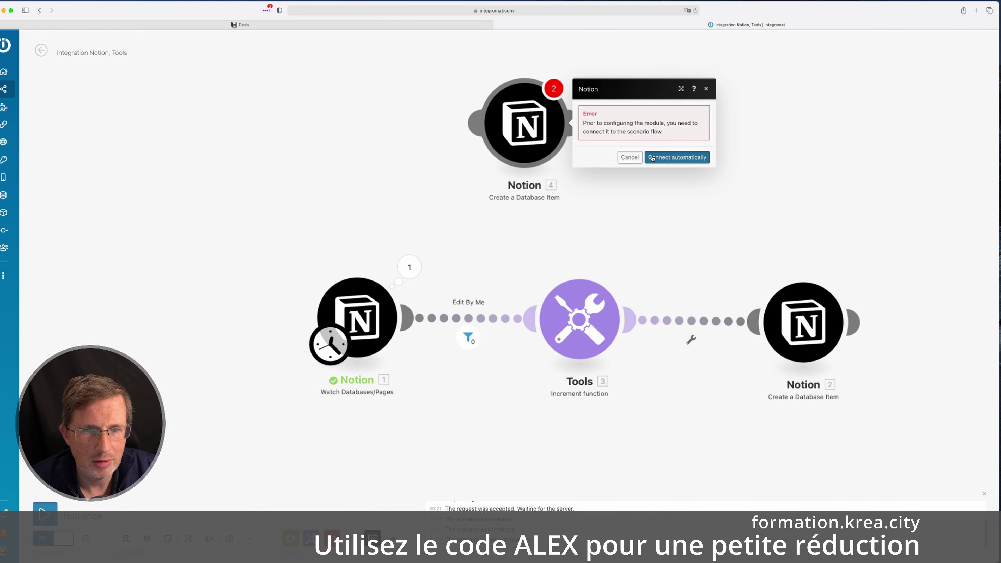
Connect the new Create a Database Item module to the scenario flow and target the Devis DB database
{"action": "left_click", "coordinate": [667, 159]}
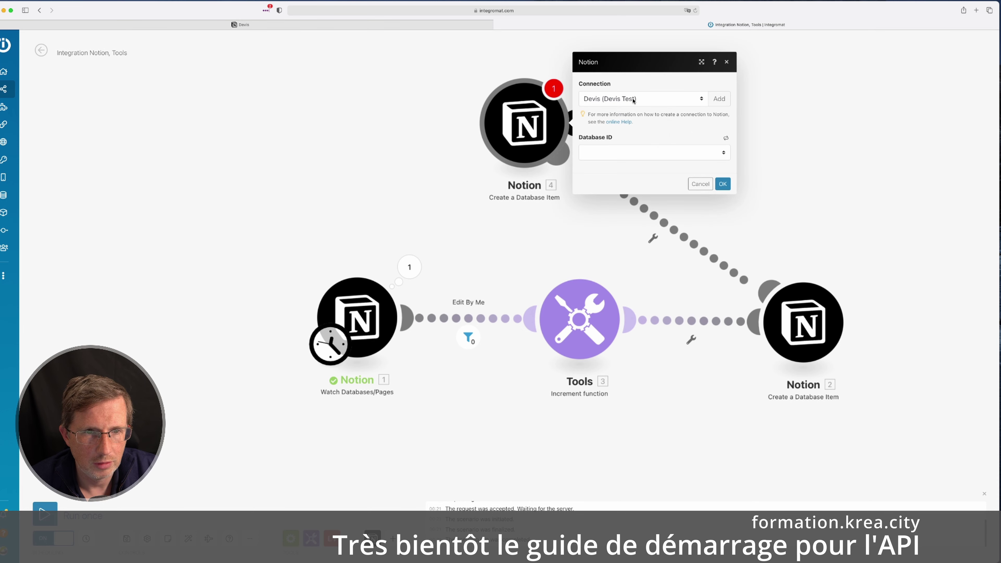
{"action": "left_click", "coordinate": [720, 156]}
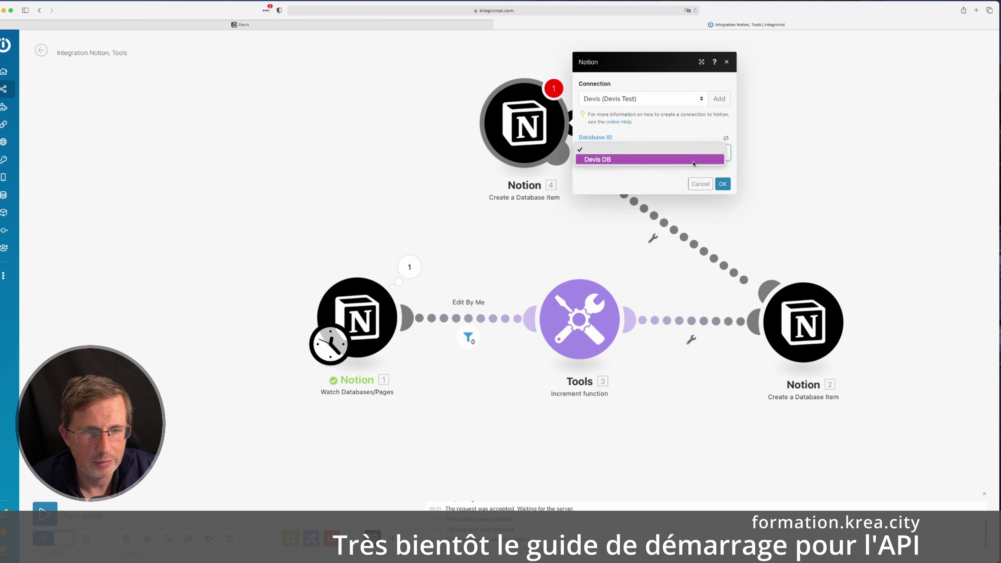
{"action": "left_click", "coordinate": [693, 162]}
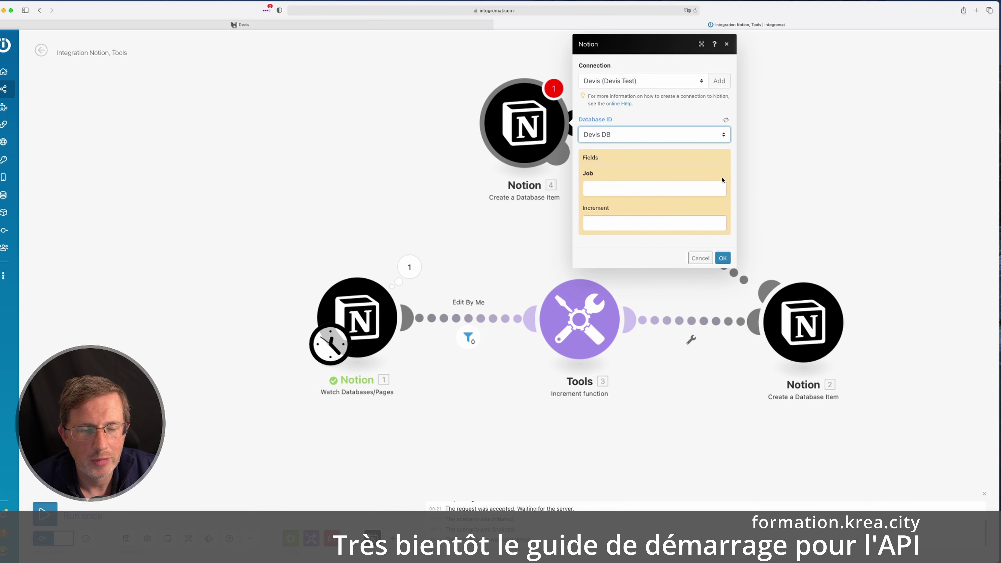
Fill the new item's Job with "A renommer" and its Increment with the Watch Databases/Pages module's Increment property value plus 1
{"action": "left_click", "coordinate": [651, 191]}
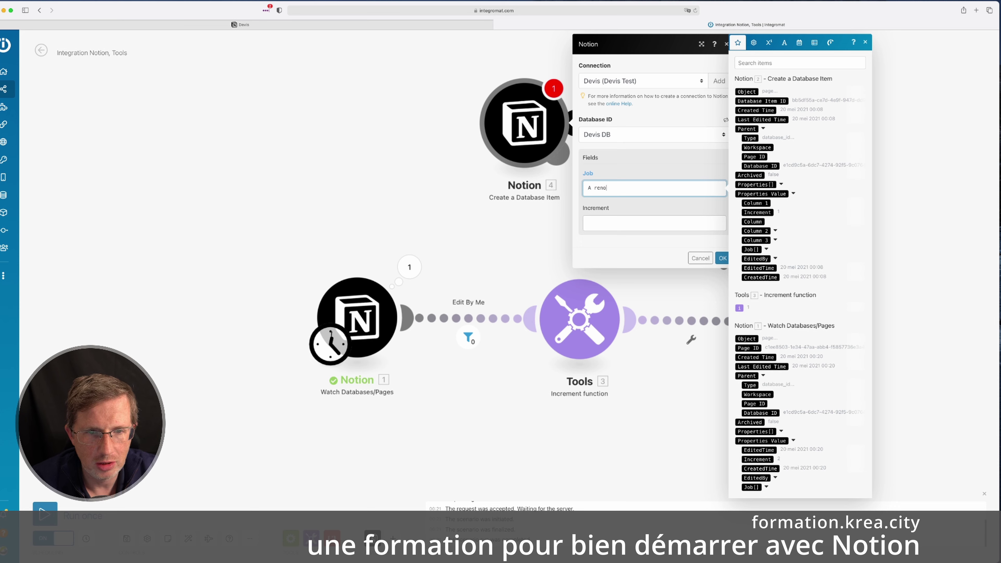
{"action": "left_click", "coordinate": [654, 225]}
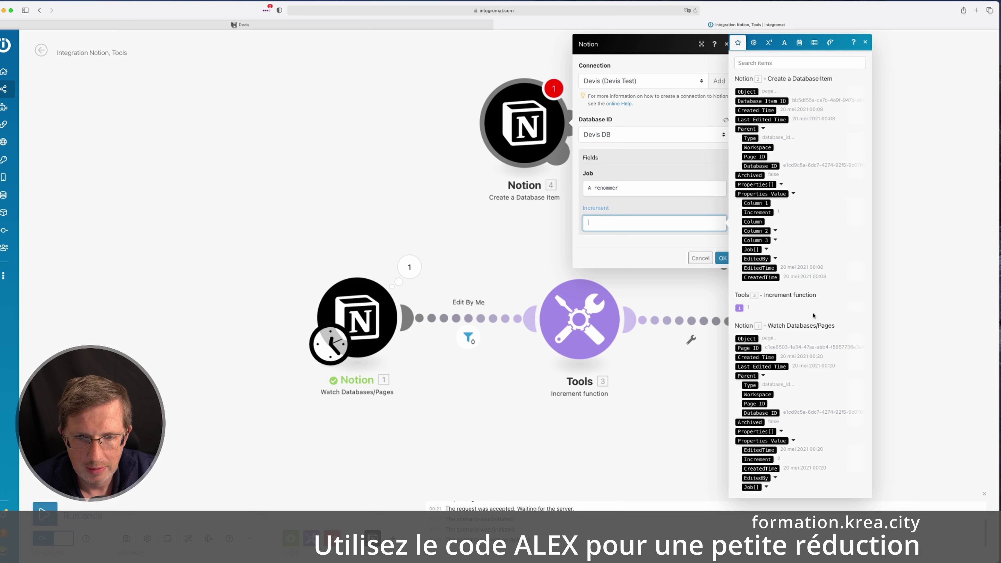
{"action": "left_click", "coordinate": [761, 458]}
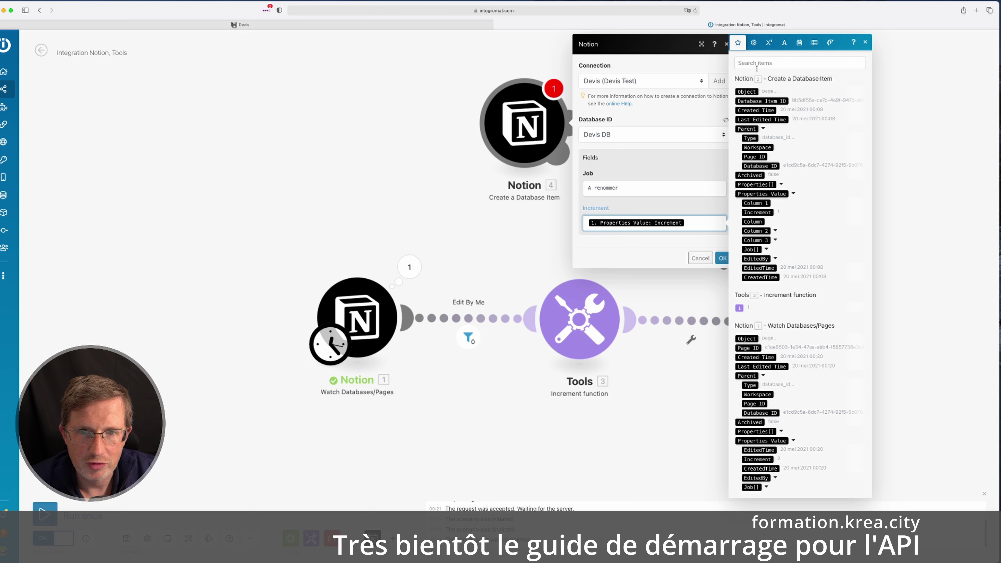
{"action": "left_click", "coordinate": [768, 42]}
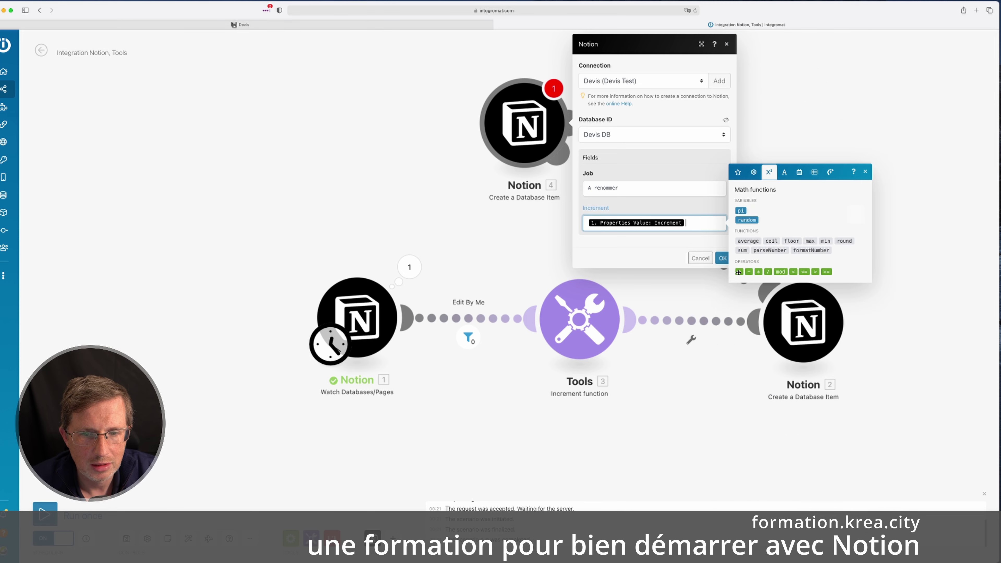
{"action": "left_click", "coordinate": [738, 271]}
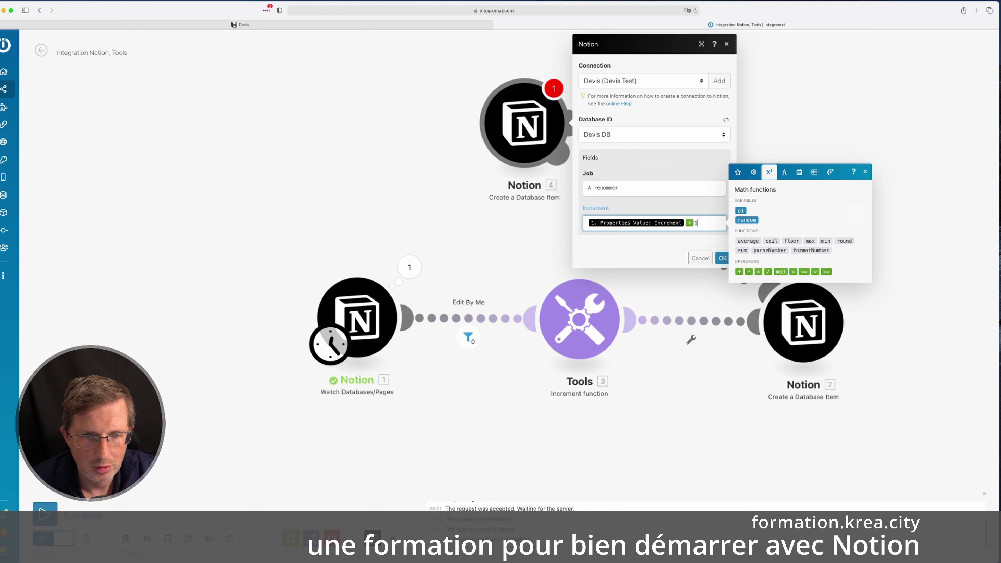
{"action": "type", "text": "1"}
{"action": "left_click", "coordinate": [722, 259]}
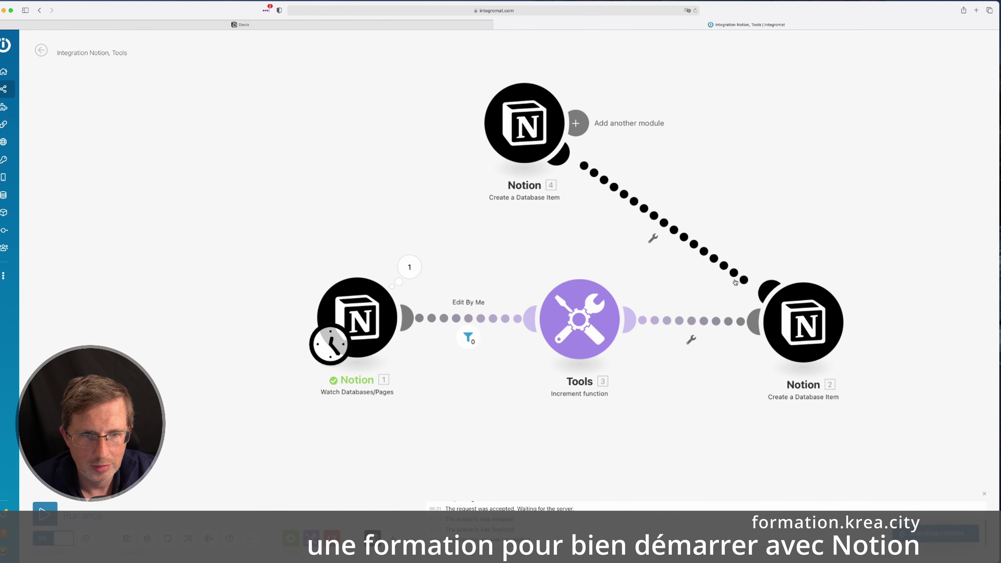
Delete the Increment function and the older Create a Database Item module, and align the new one beside Watch Databases/Pages
{"action": "left_click", "coordinate": [579, 316]}
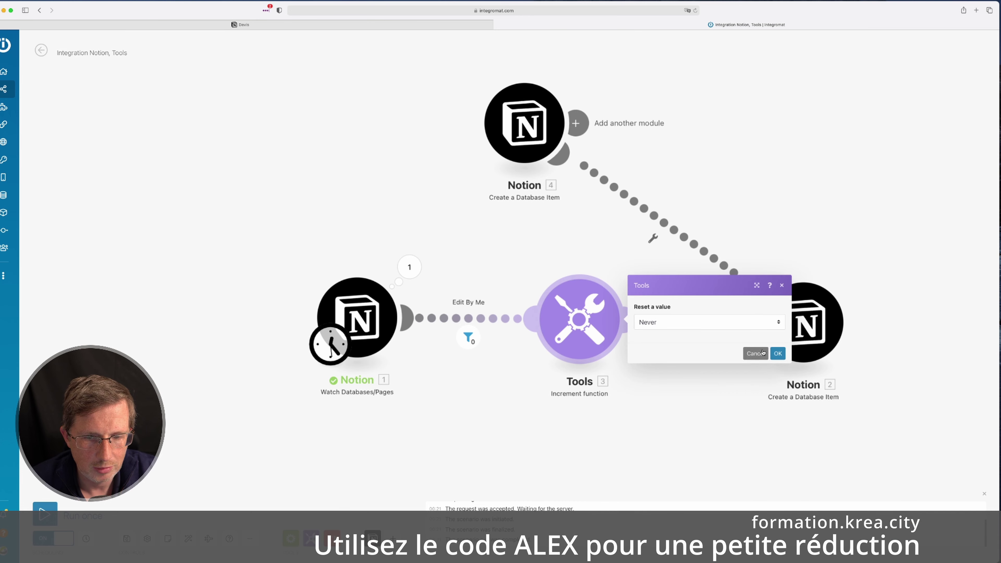
{"action": "left_click", "coordinate": [776, 353]}
{"action": "right_click", "coordinate": [576, 332]}
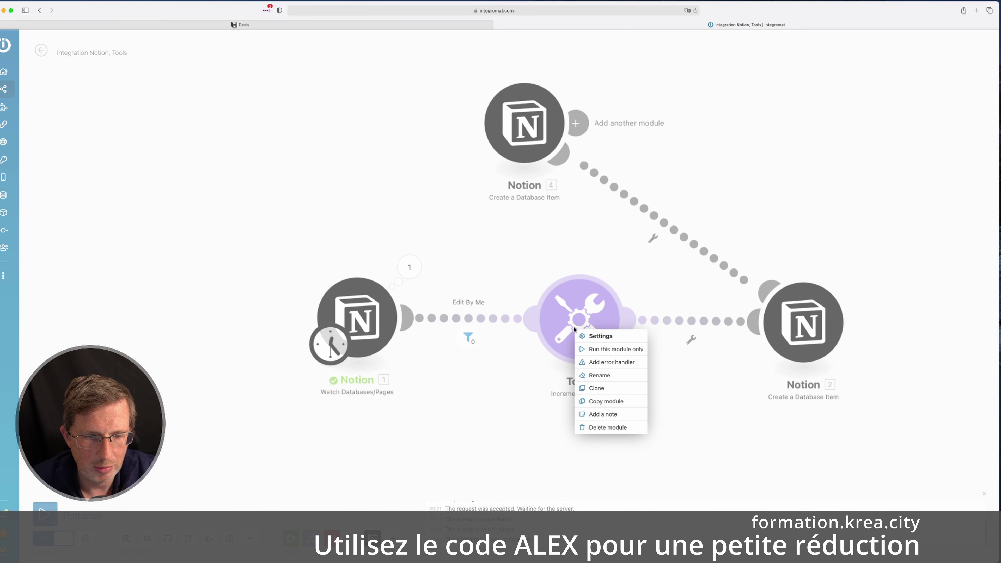
{"action": "left_click", "coordinate": [591, 427]}
{"action": "right_click", "coordinate": [789, 326]}
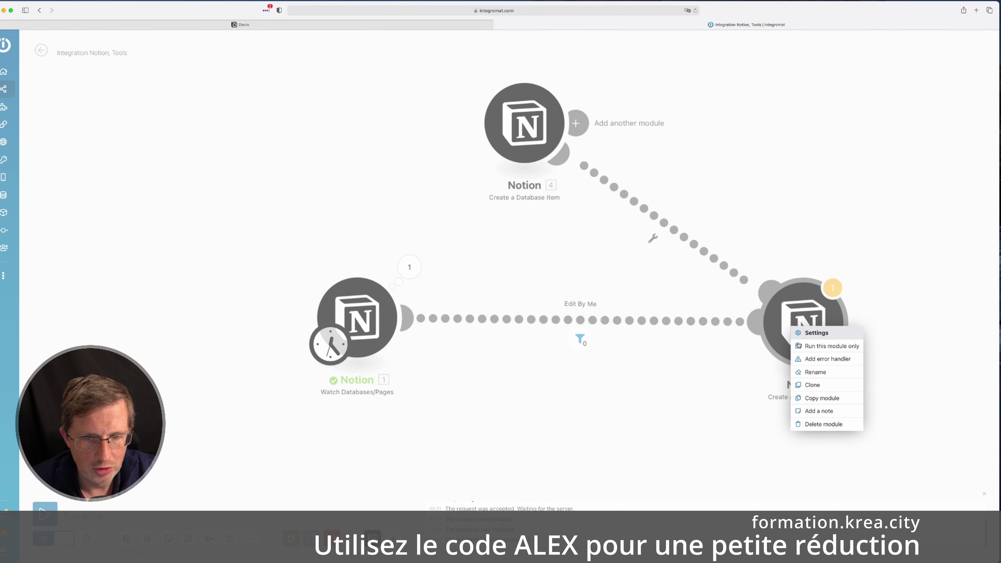
{"action": "left_click", "coordinate": [807, 426]}
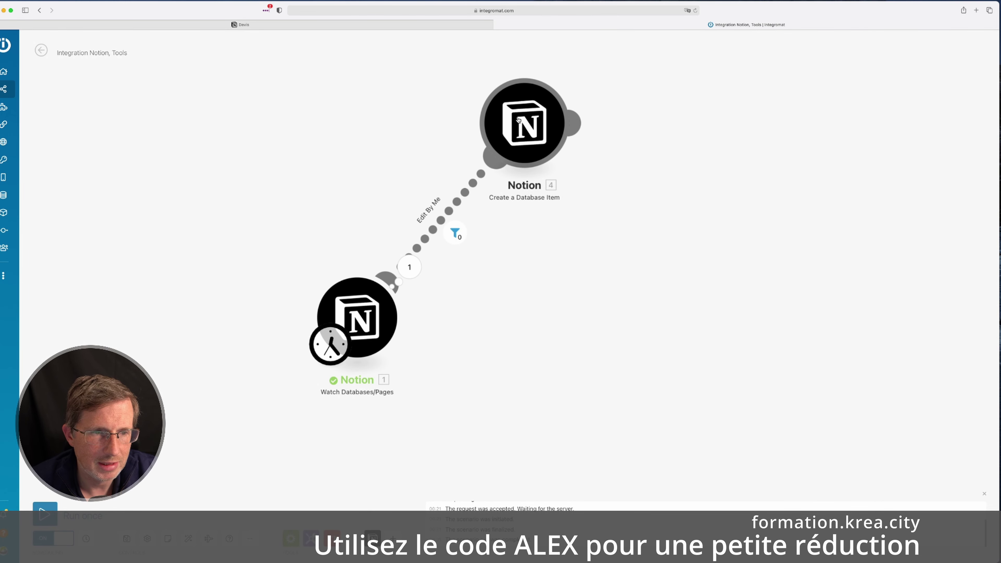
{"action": "left_click_drag", "start_coordinate": [519, 118], "coordinate": [619, 310]}
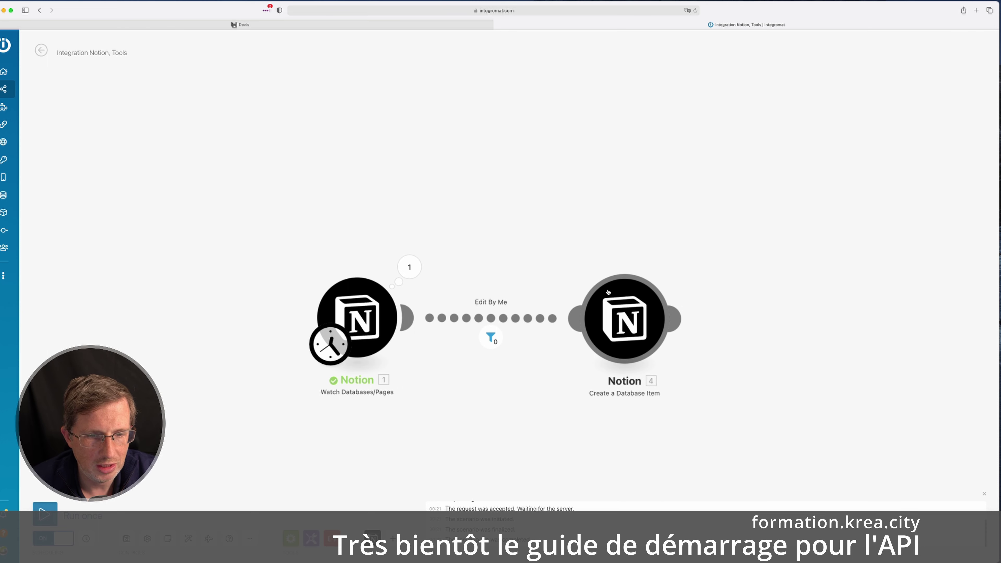
{"action": "left_click", "coordinate": [619, 308]}
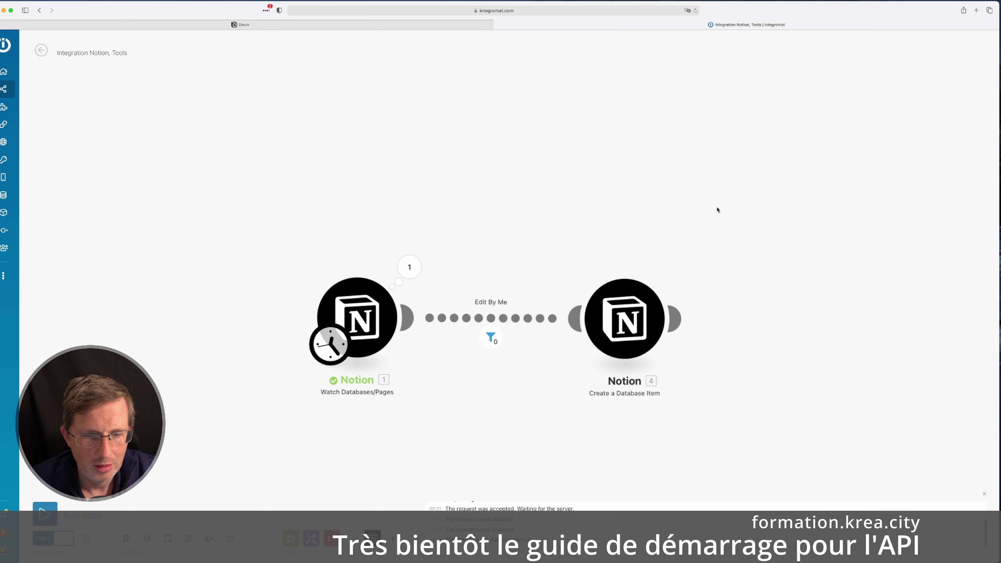
Check the Devis DB rows in Notion, and run the Integromat scenario once
{"action": "left_click", "coordinate": [364, 25]}
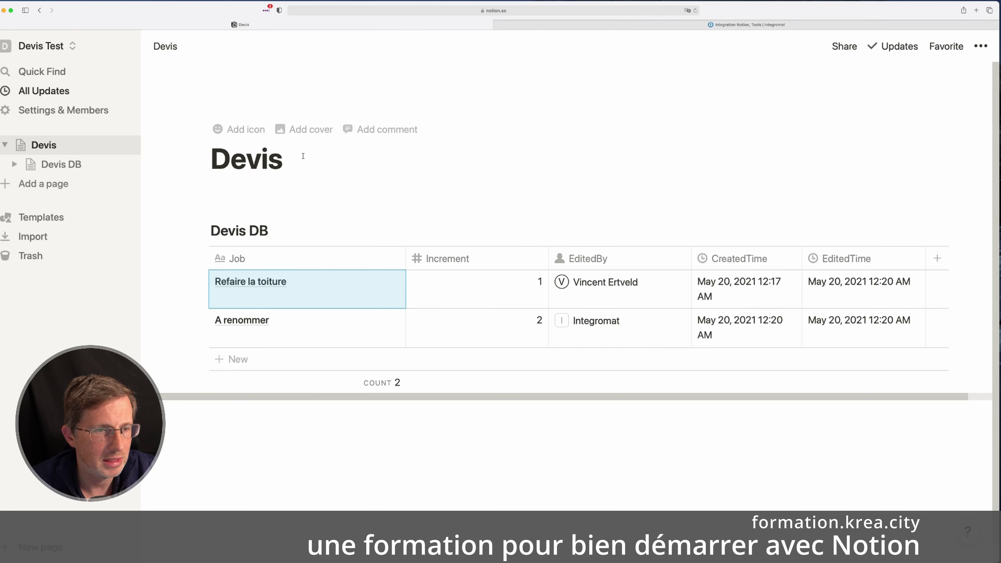
{"action": "left_click", "coordinate": [564, 25]}
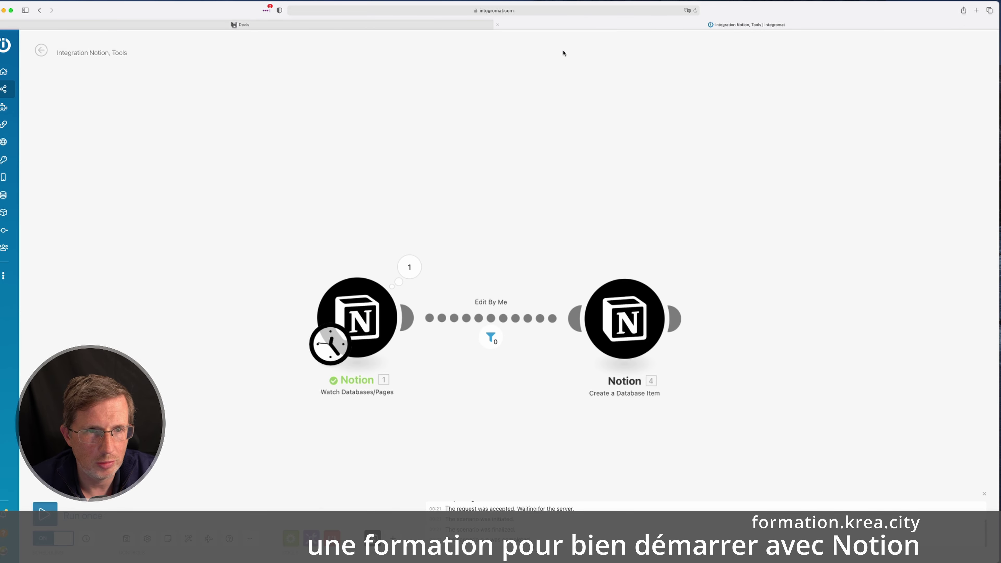
{"action": "left_click", "coordinate": [45, 514]}
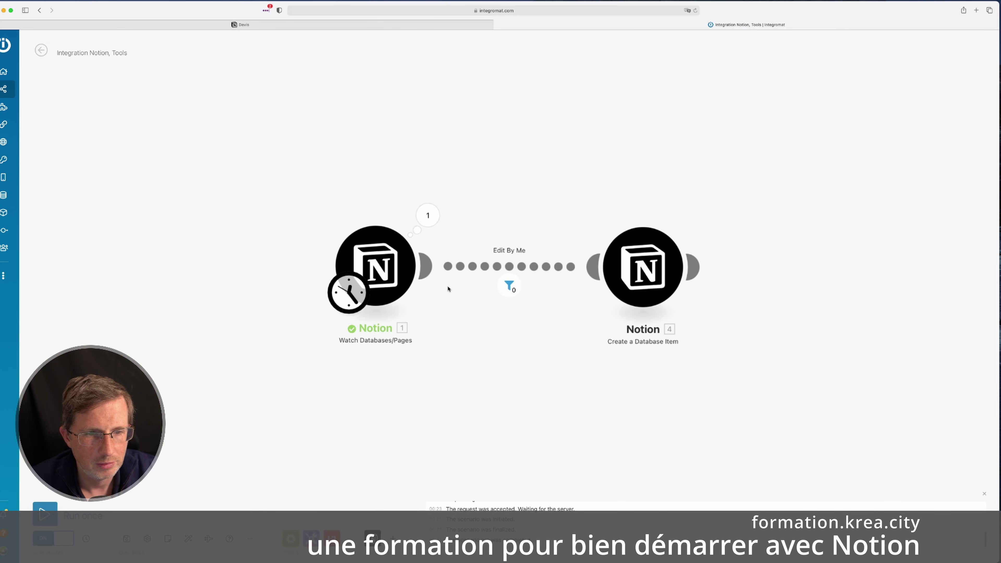
Inspect the run details of the Edit By Me filter and the Watch Databases/Pages module
{"action": "left_click", "coordinate": [510, 289]}
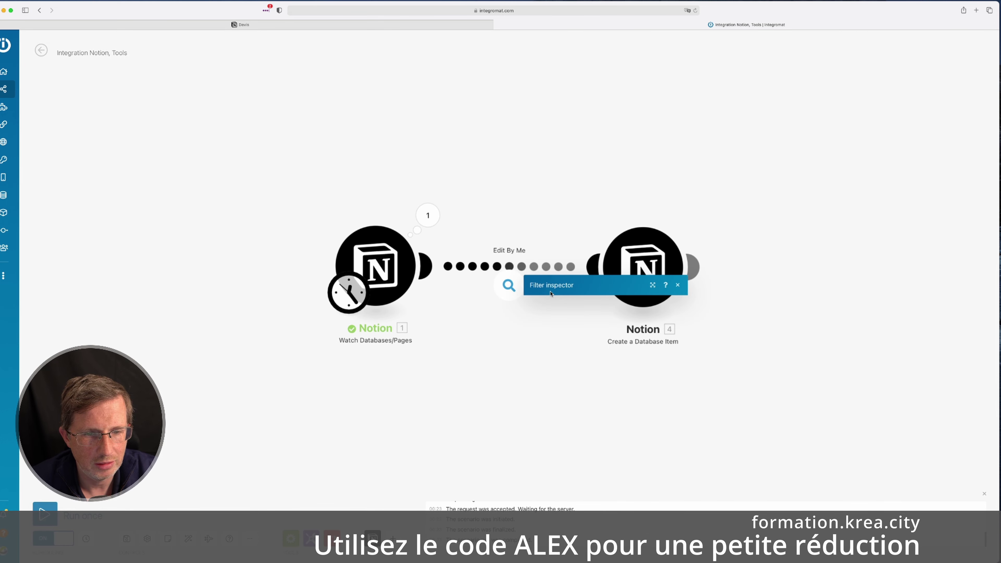
{"action": "left_click", "coordinate": [540, 330]}
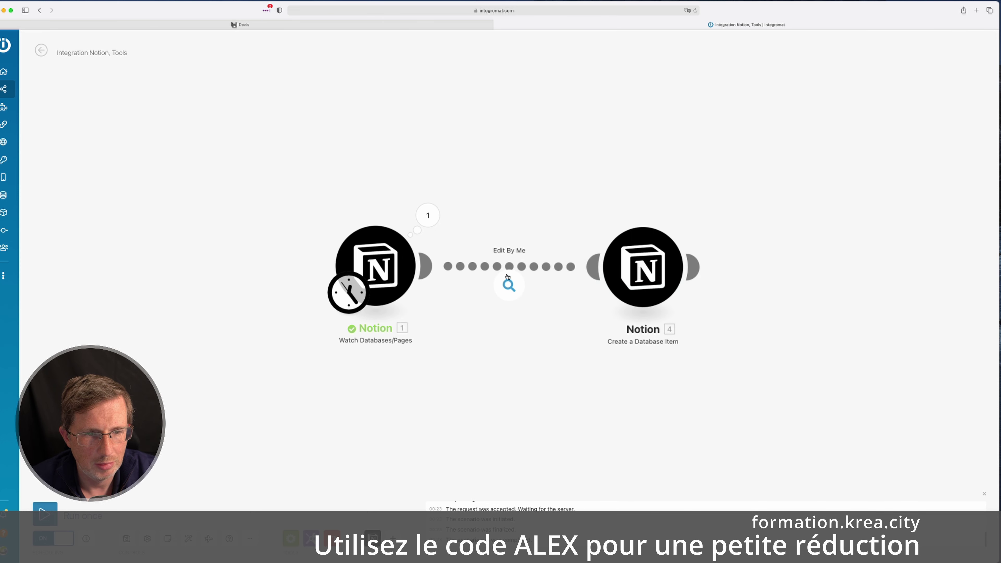
{"action": "left_click", "coordinate": [430, 215]}
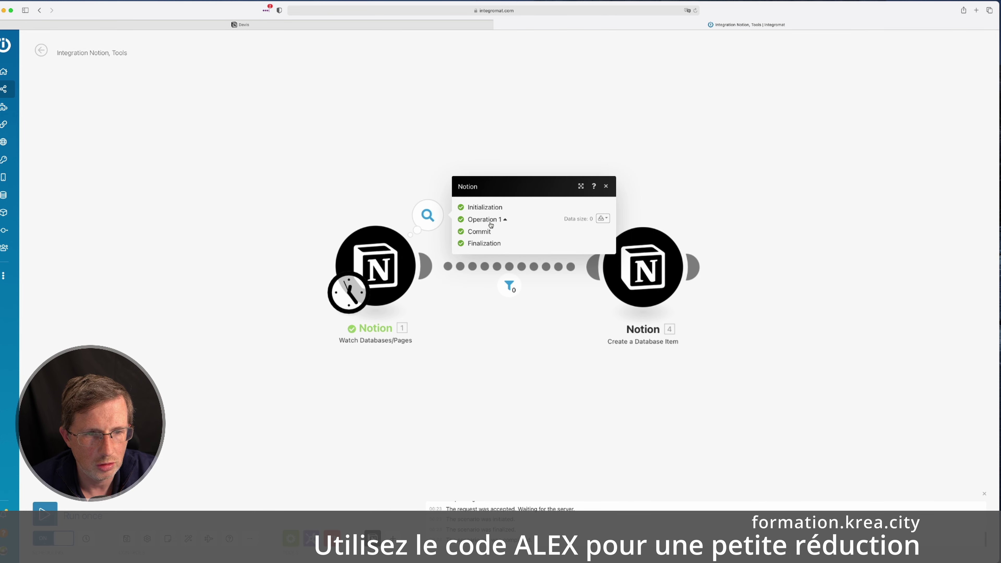
{"action": "left_click", "coordinate": [526, 256]}
Switch to Notion and rename the "A renommer" row in Devis DB to "Plomberie"
{"action": "left_click", "coordinate": [433, 25]}
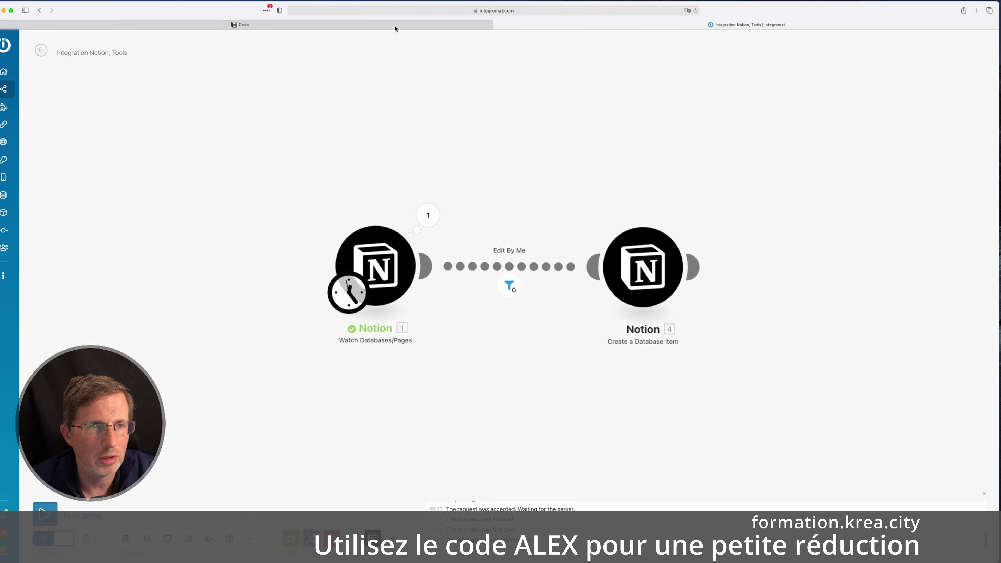
{"action": "left_click", "coordinate": [296, 328]}
{"action": "key", "text": "super+a"}
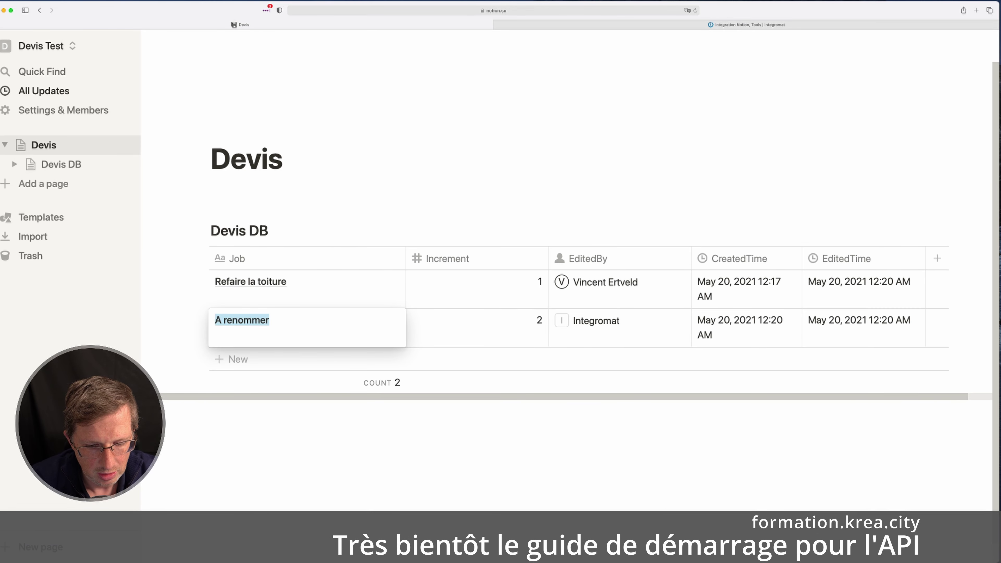
{"action": "type", "text": "Plomberie"}
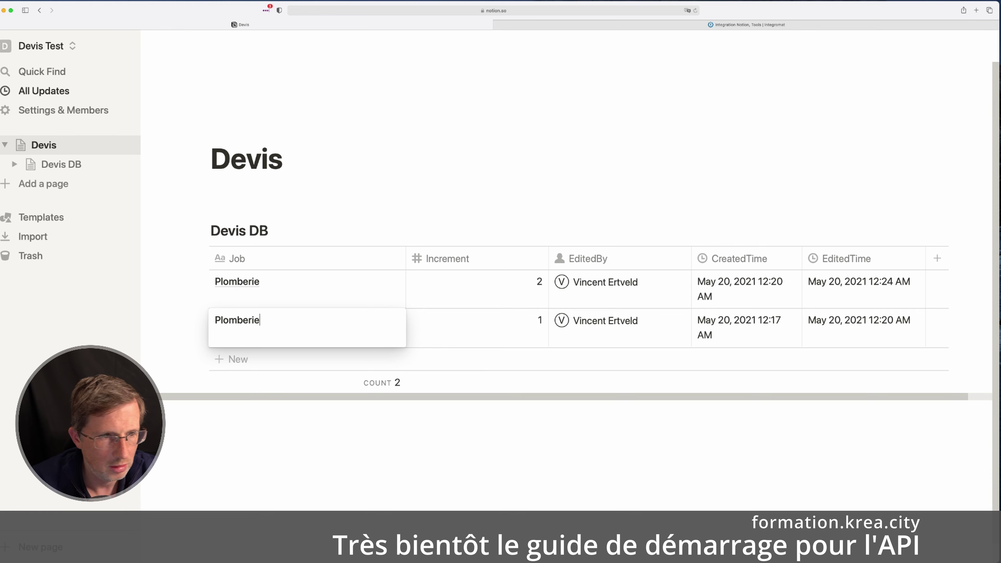
{"action": "key", "text": "Escape"}
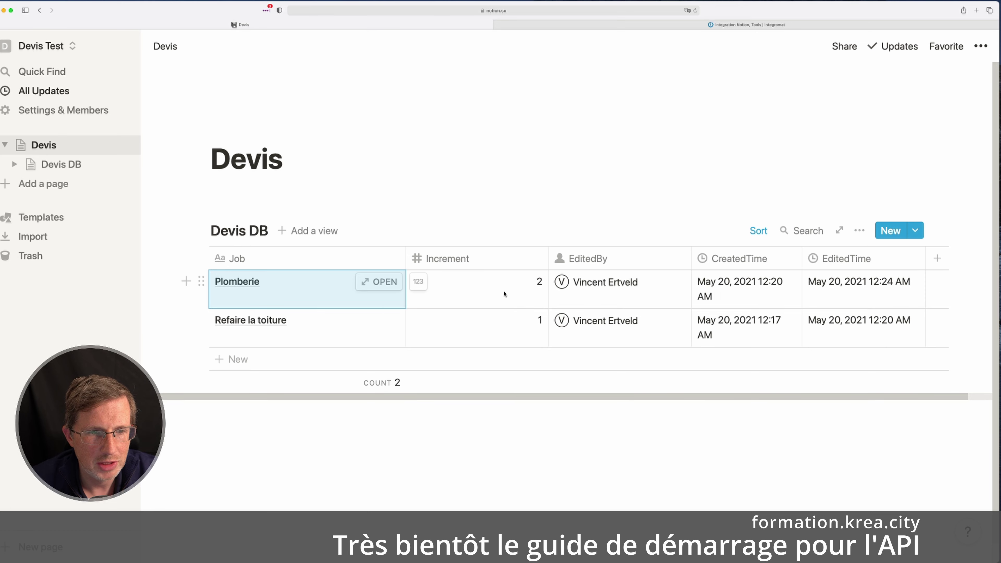
Check Devis DB in Notion for a newly created item, and review the Watch Databases/Pages module's settings in Integromat
{"action": "left_click", "coordinate": [692, 27]}
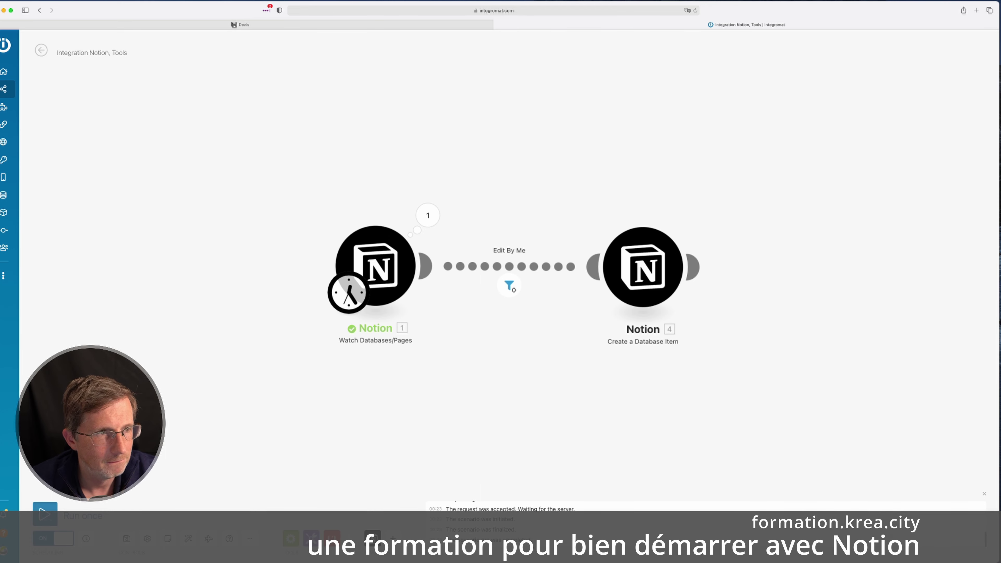
{"action": "left_click", "coordinate": [309, 26]}
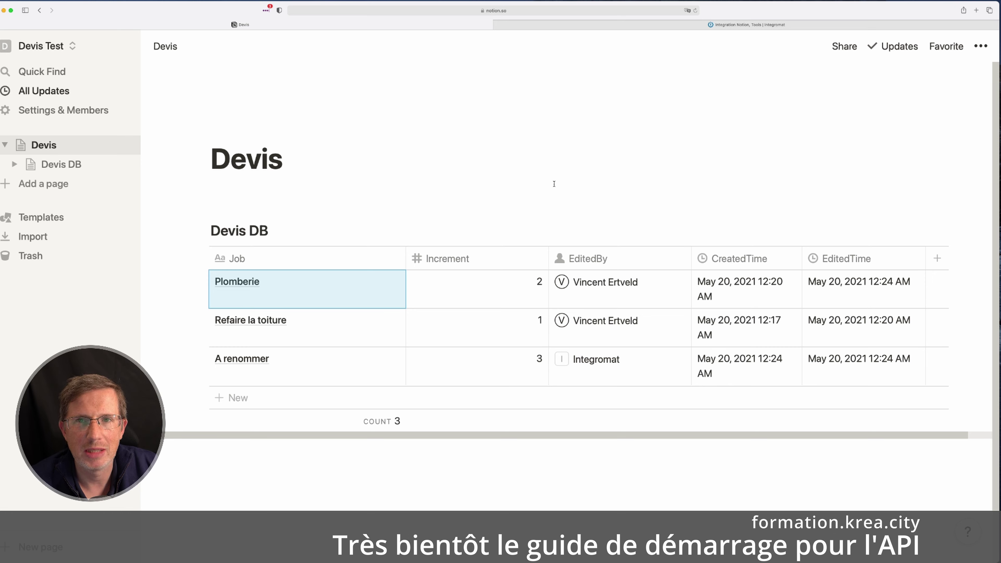
{"action": "left_click", "coordinate": [605, 29]}
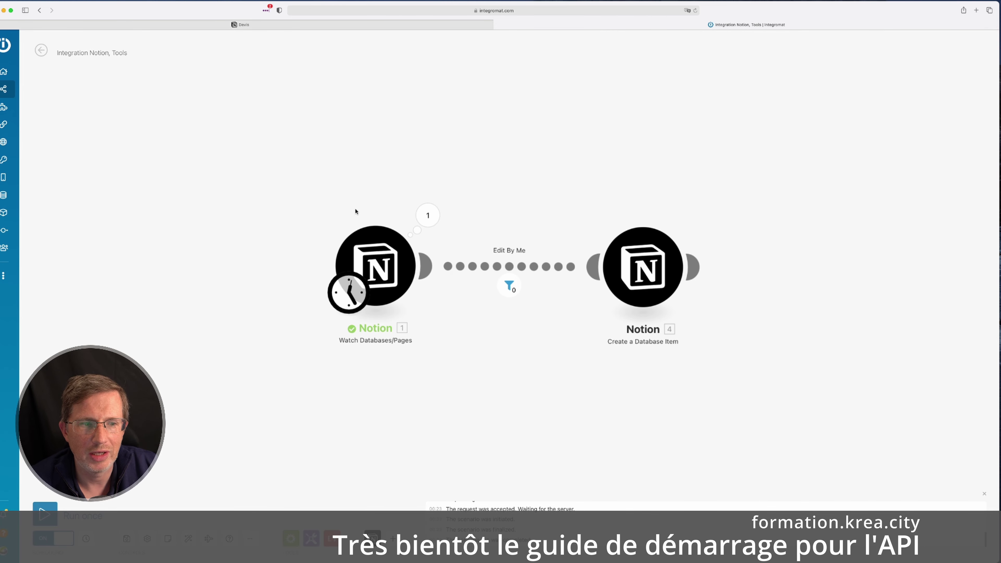
{"action": "left_click", "coordinate": [380, 275]}
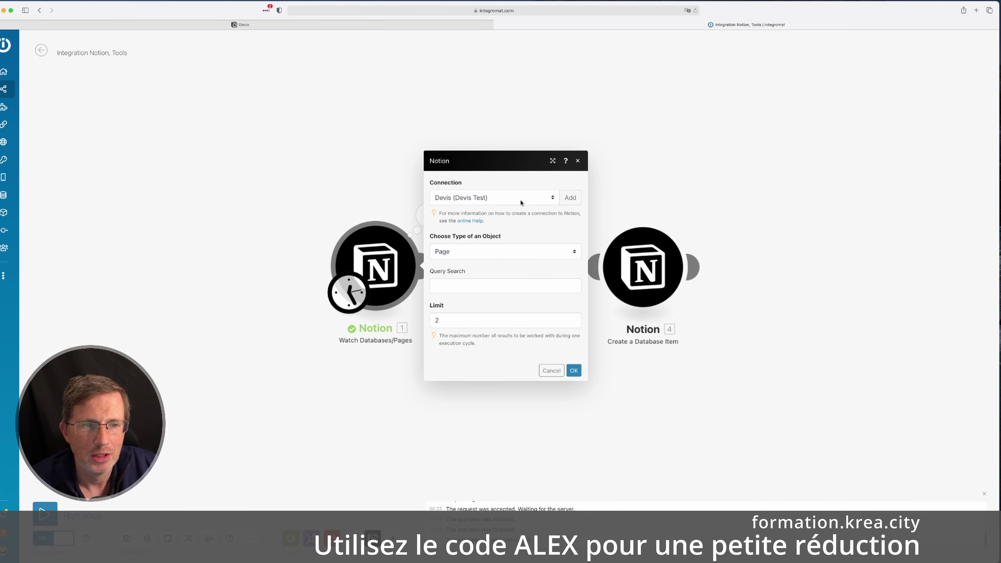
{"action": "left_click", "coordinate": [551, 370]}
Add a Notion Watch Database Items module above the module row and set its database to Devis DB
{"action": "right_click", "coordinate": [497, 140]}
{"action": "left_click", "coordinate": [511, 149]}
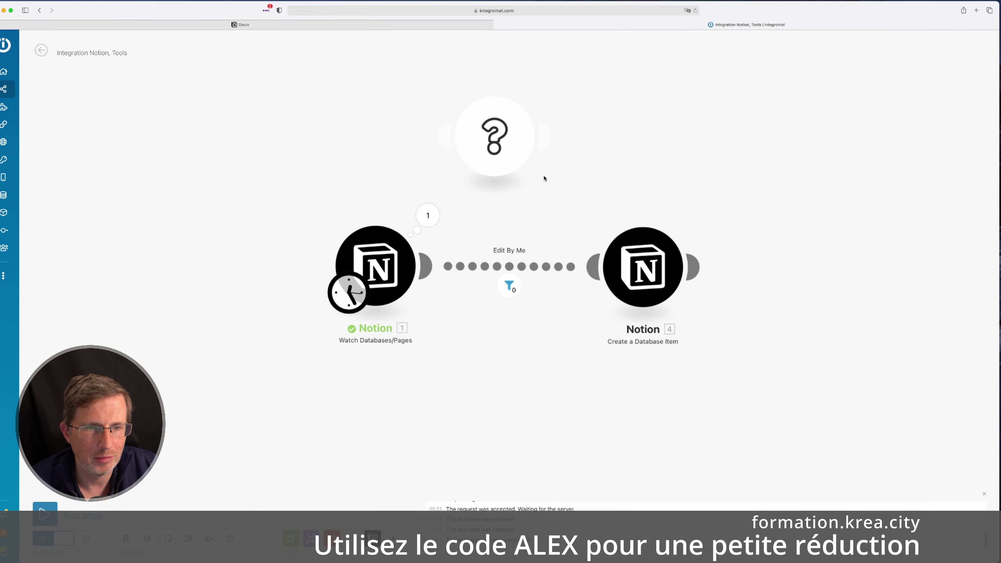
{"action": "left_click", "coordinate": [580, 115]}
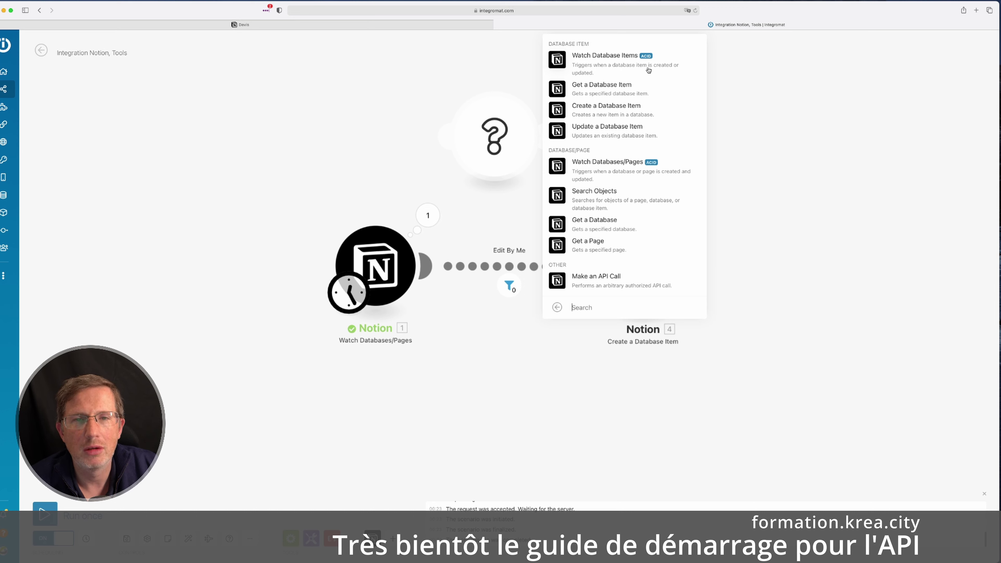
{"action": "left_click", "coordinate": [616, 69]}
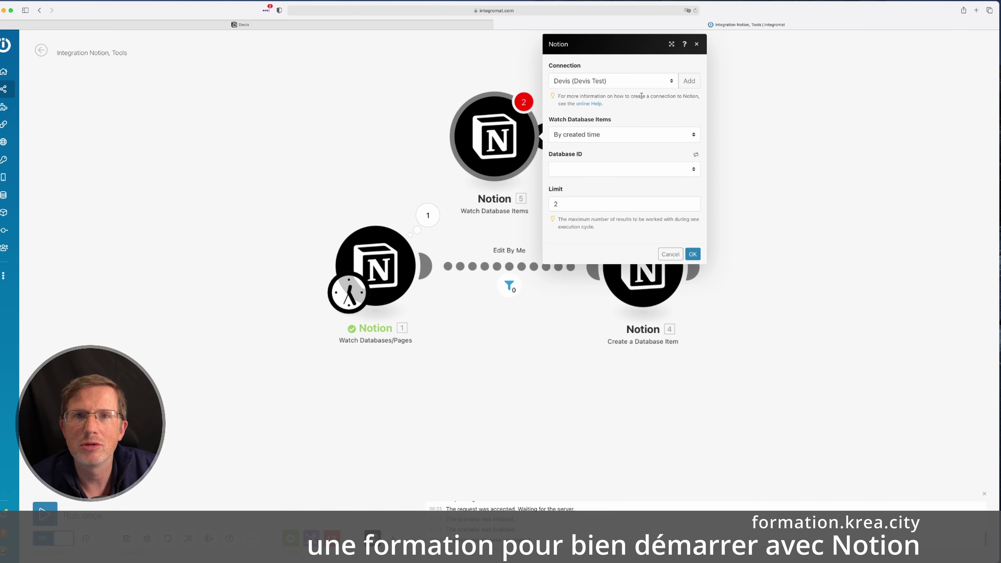
{"action": "left_click", "coordinate": [629, 169]}
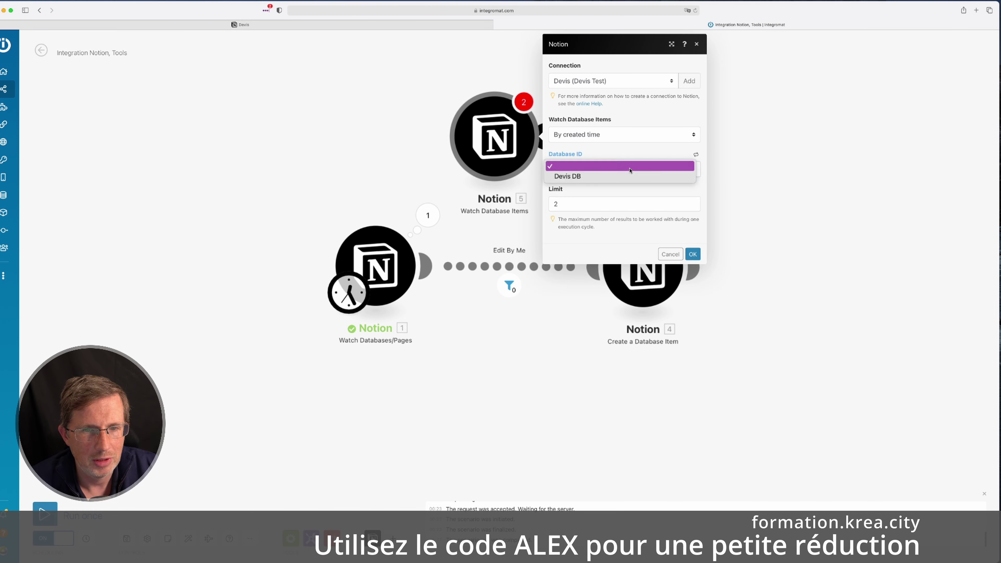
{"action": "left_click", "coordinate": [622, 190]}
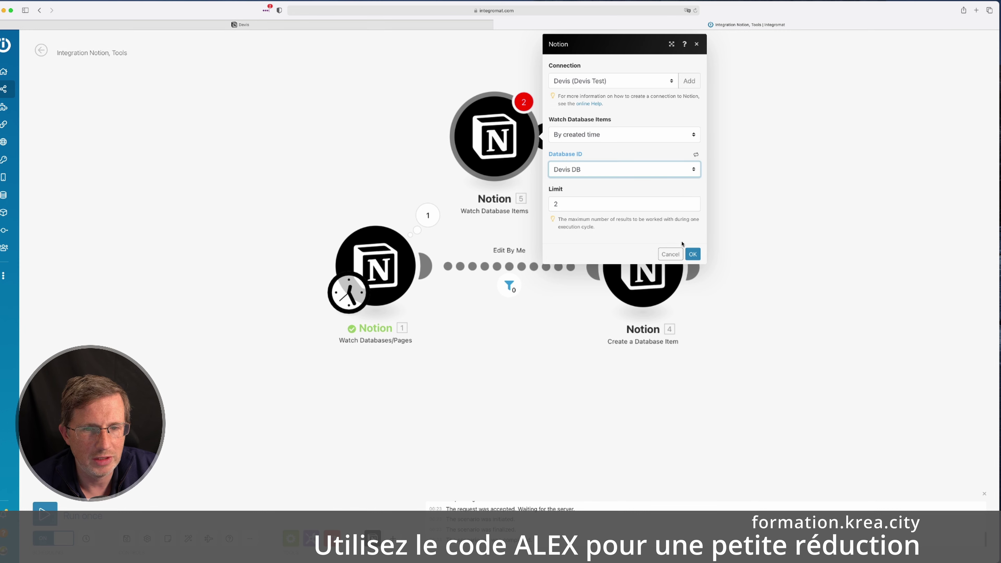
{"action": "left_click", "coordinate": [693, 254]}
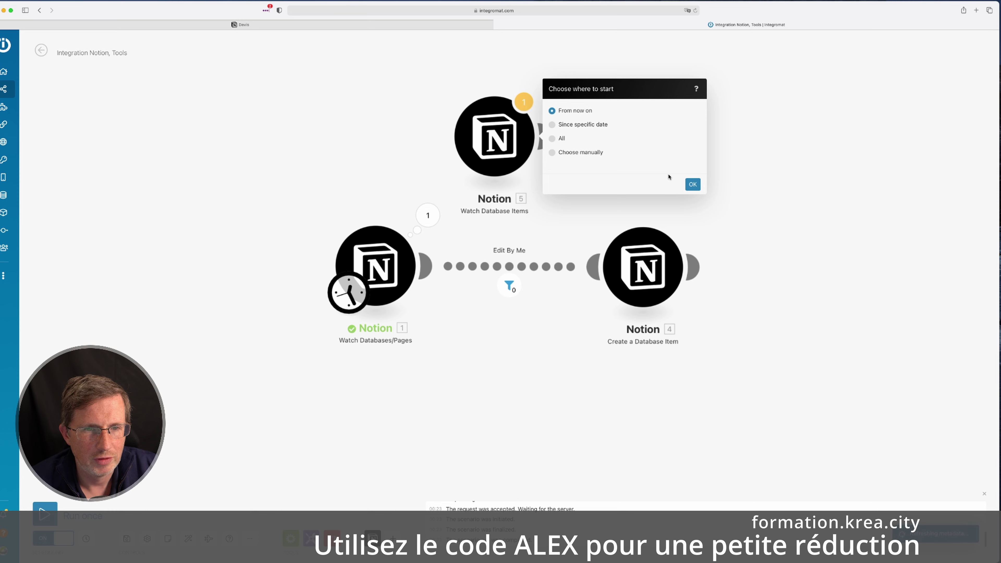
Start the Watch Database Items module from now on, review its settings and run only this module
{"action": "left_click", "coordinate": [693, 184]}
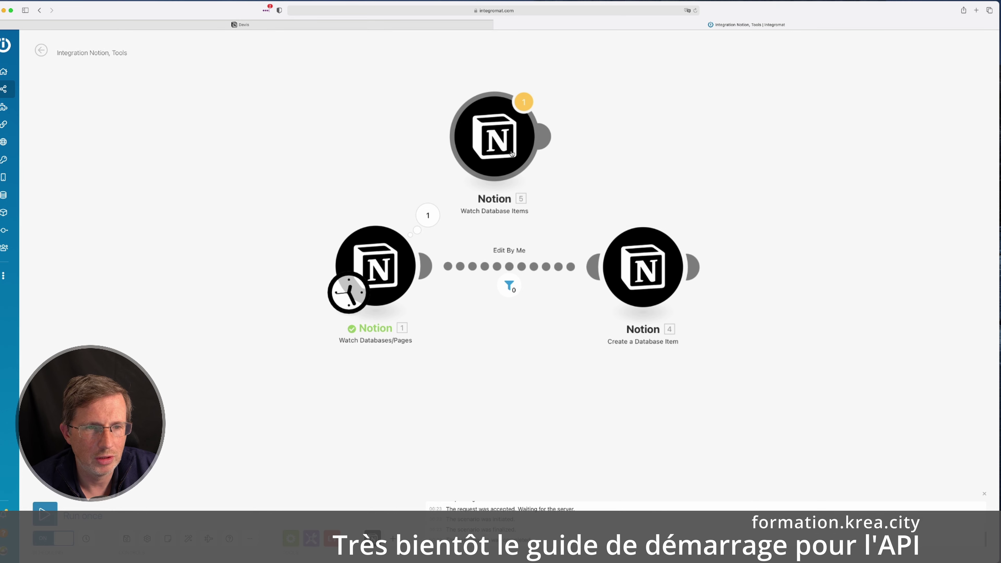
{"action": "mouse_move", "coordinate": [508, 113]}
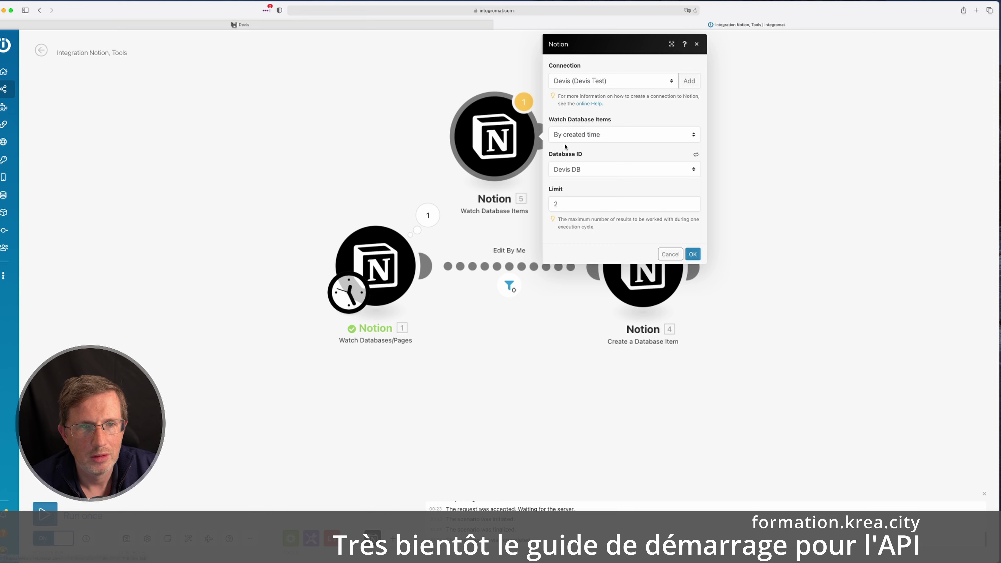
{"action": "left_click", "coordinate": [696, 44]}
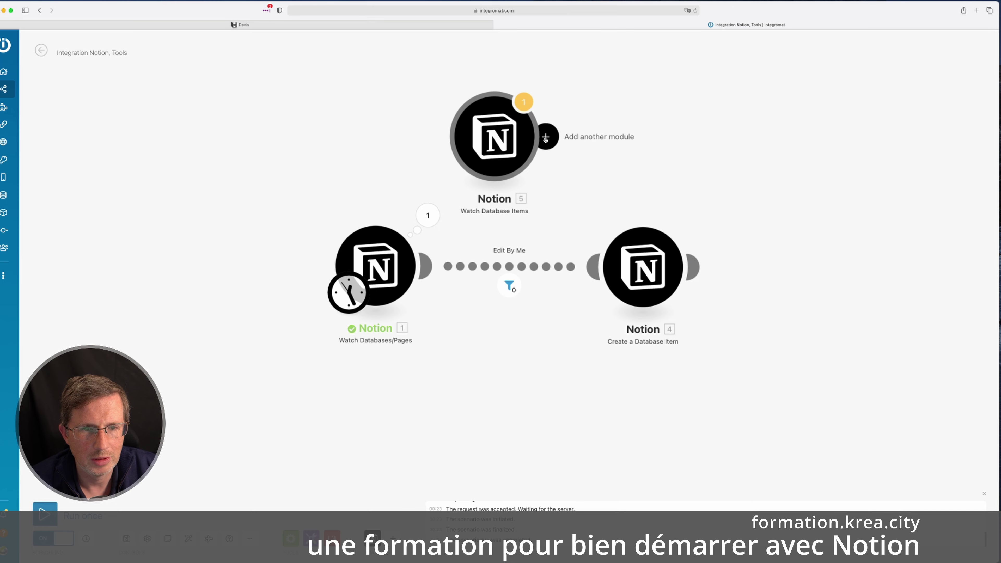
{"action": "right_click", "coordinate": [516, 145]}
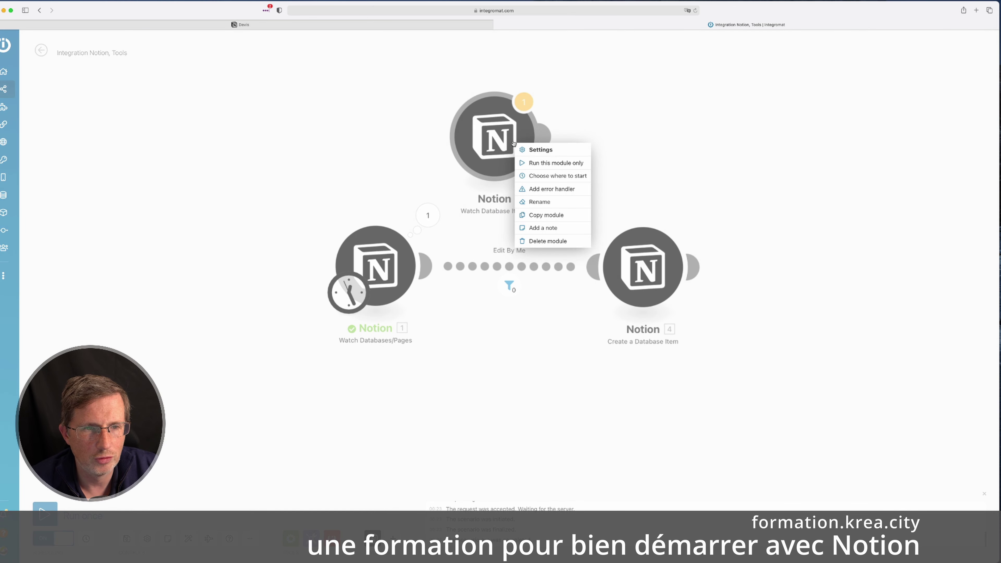
{"action": "left_click", "coordinate": [529, 164]}
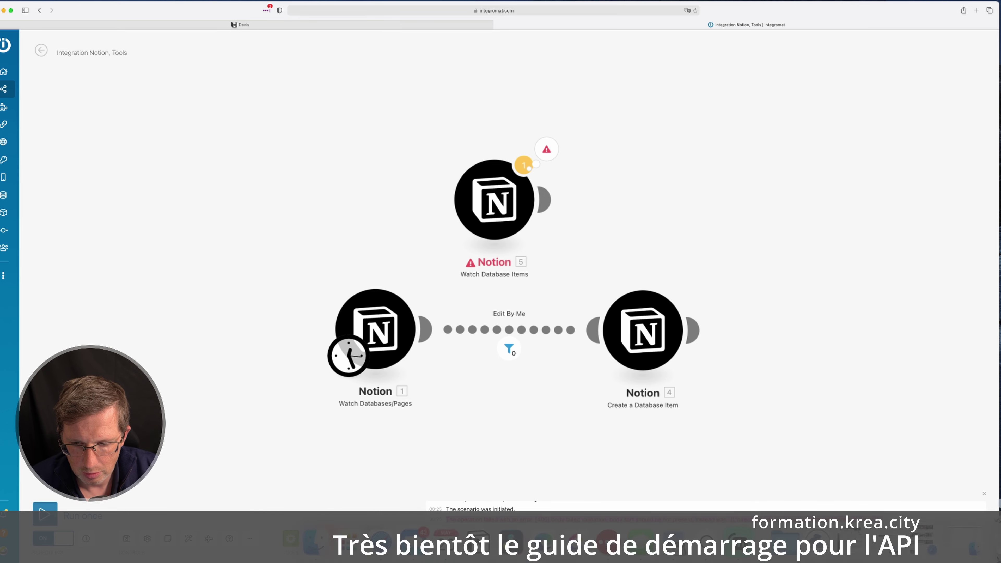
Search the web for the "[400] body failed validation: body.sort should be not present" error from the log and read the suggested spelling
{"action": "left_click_drag", "start_coordinate": [991, 557], "coordinate": [982, 505]}
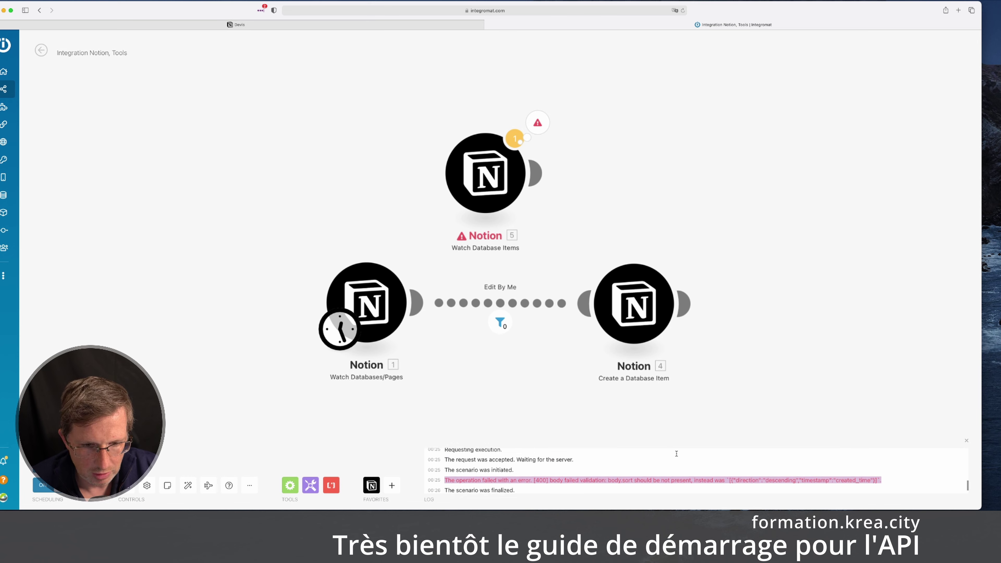
{"action": "key", "text": "super+t"}
{"action": "type", "text": "The operation failed with an error. [400] body failed validation: body.sort should be not present, instead was `[{\"direction\":\"descending\",\"timestamp\":\"created_time\"}]`."}
{"action": "key", "text": "Return"}
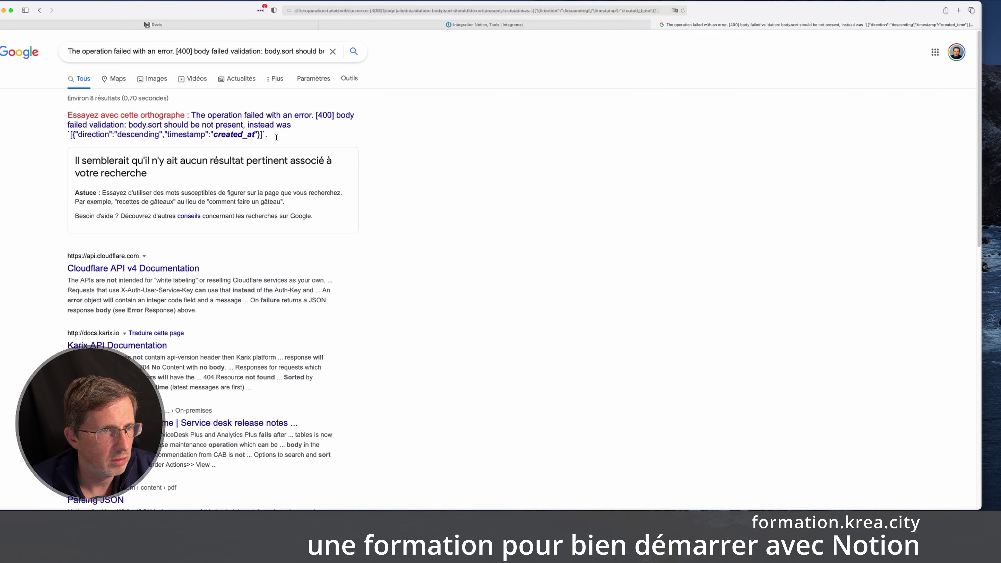
{"action": "left_click_drag", "start_coordinate": [268, 134], "coordinate": [191, 117]}
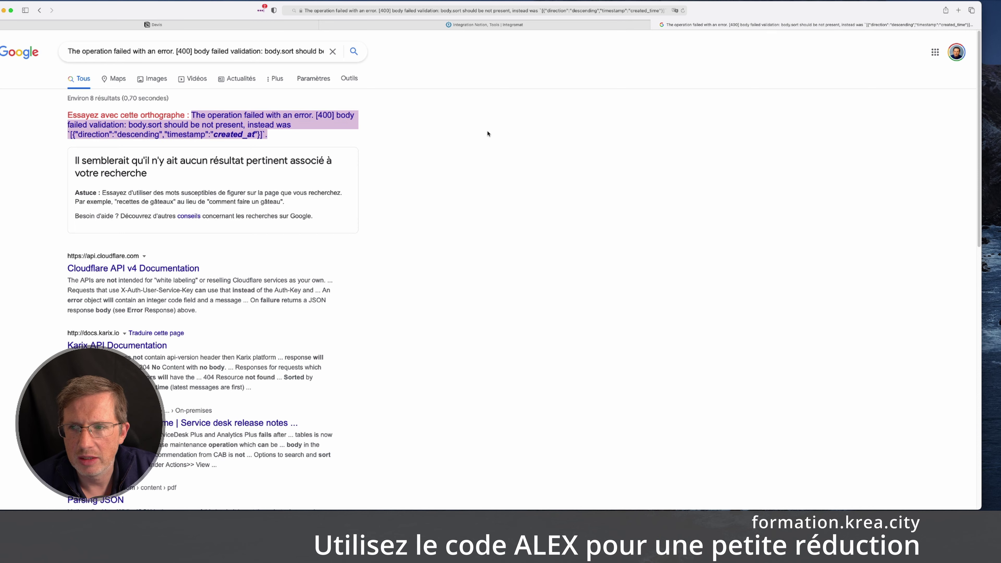
{"action": "left_click", "coordinate": [496, 131]}
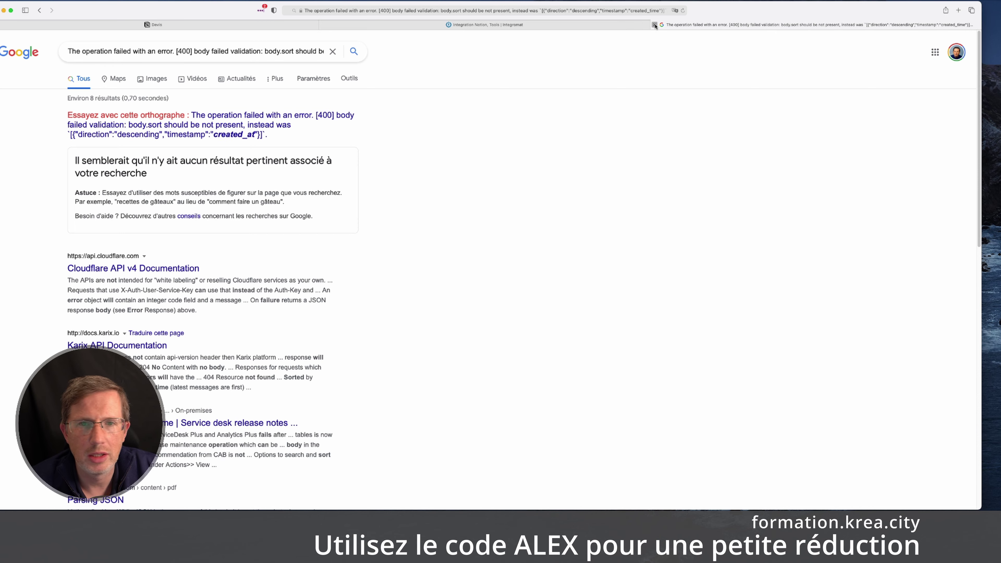
Close the search results and delete the Watch Database Items module from the Integromat scenario
{"action": "left_click", "coordinate": [655, 25]}
{"action": "right_click", "coordinate": [484, 173]}
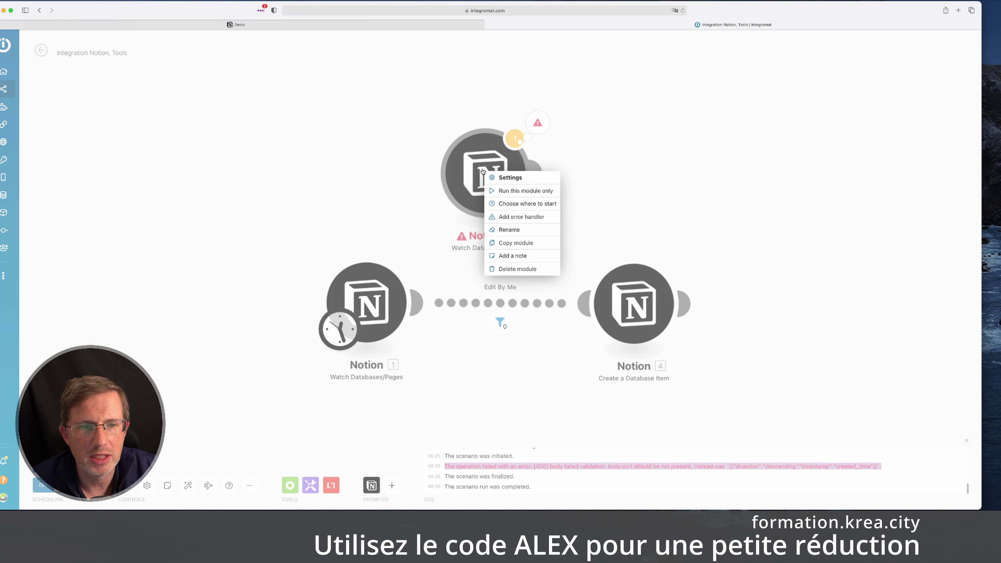
{"action": "left_click", "coordinate": [511, 268]}
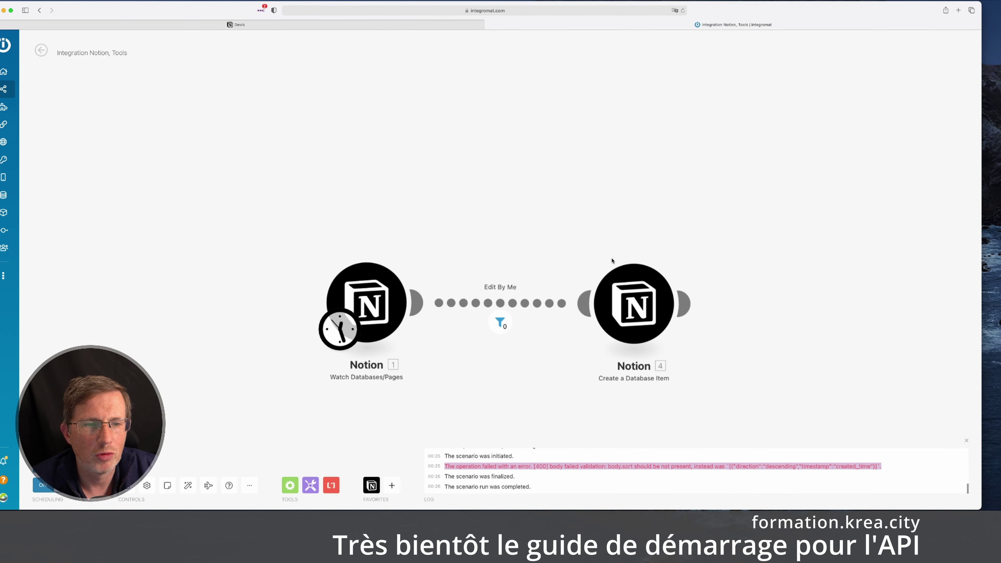
Switch to Notion and sort the Devis DB default view by Increment in ascending order
{"action": "left_click", "coordinate": [407, 26]}
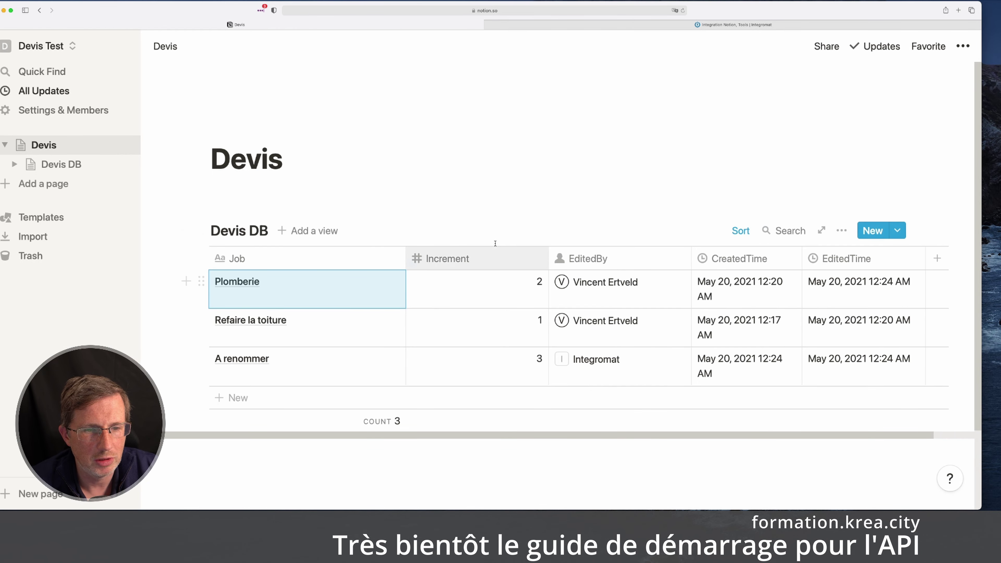
{"action": "left_click", "coordinate": [747, 234]}
{"action": "left_click", "coordinate": [661, 290]}
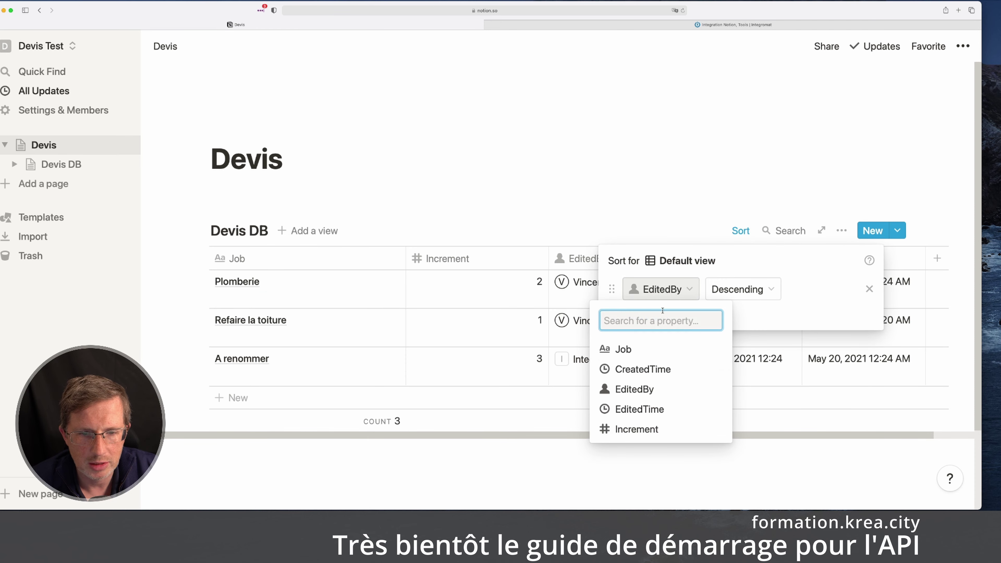
{"action": "left_click", "coordinate": [646, 429]}
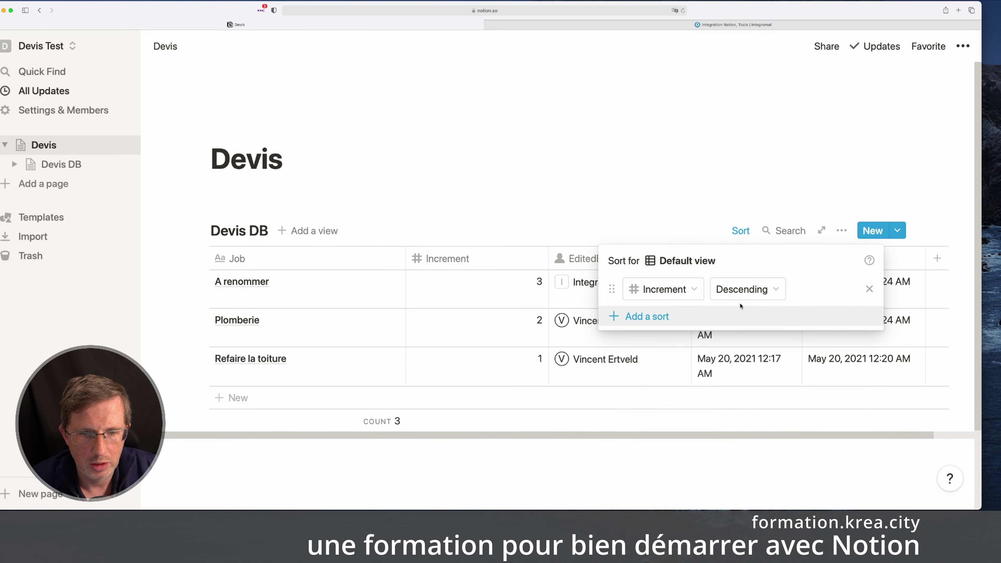
{"action": "left_click", "coordinate": [744, 297]}
{"action": "left_click", "coordinate": [742, 316]}
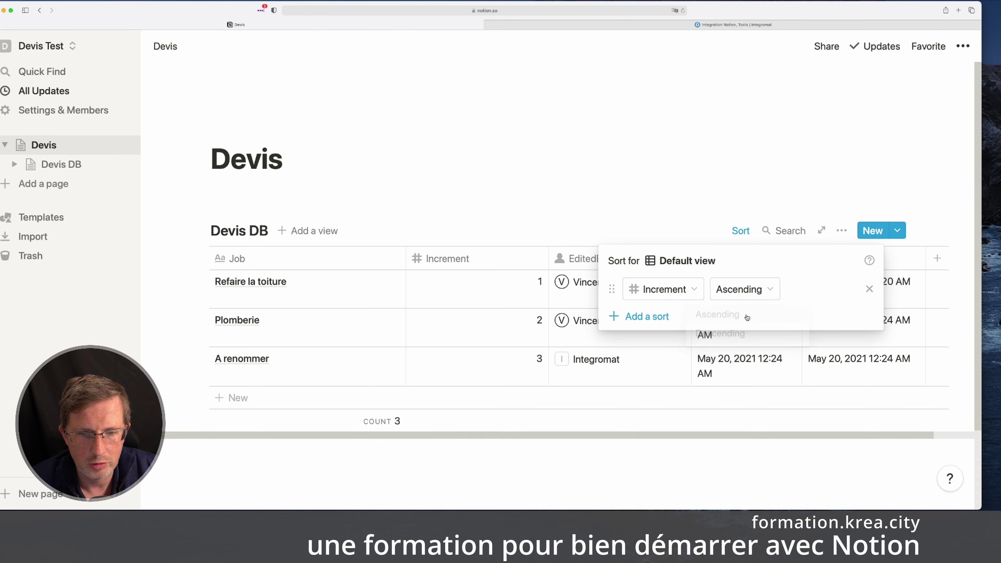
{"action": "left_click", "coordinate": [760, 191]}
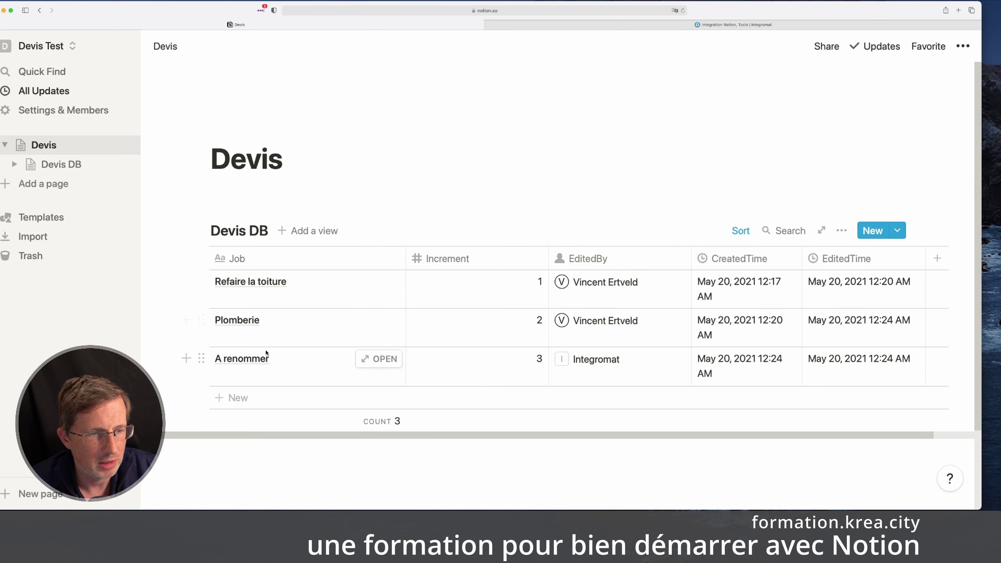
Rename the "A renommer" row in Devis DB to "Publier une vidéo"
{"action": "left_click", "coordinate": [286, 363]}
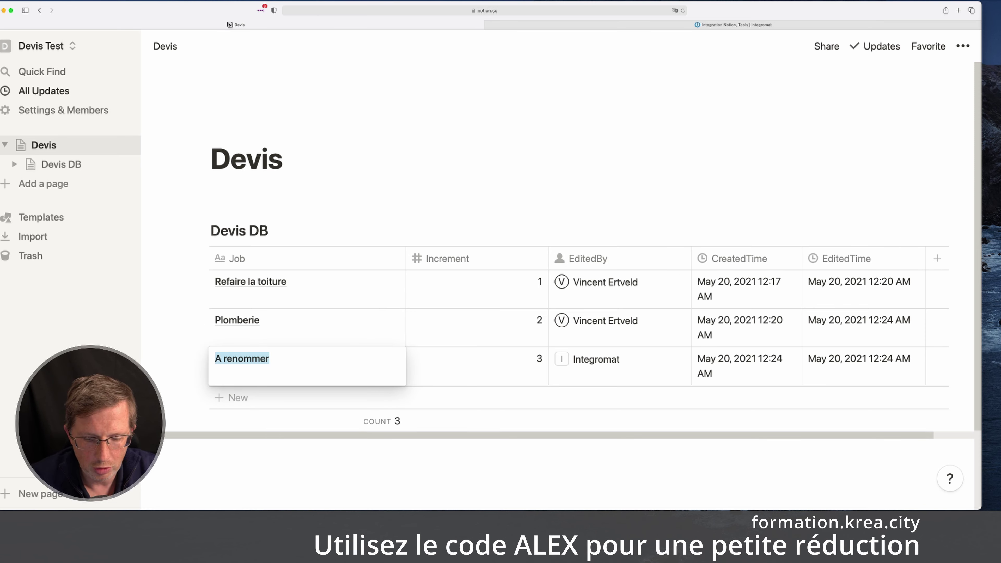
{"action": "type", "text": "Publier un"}
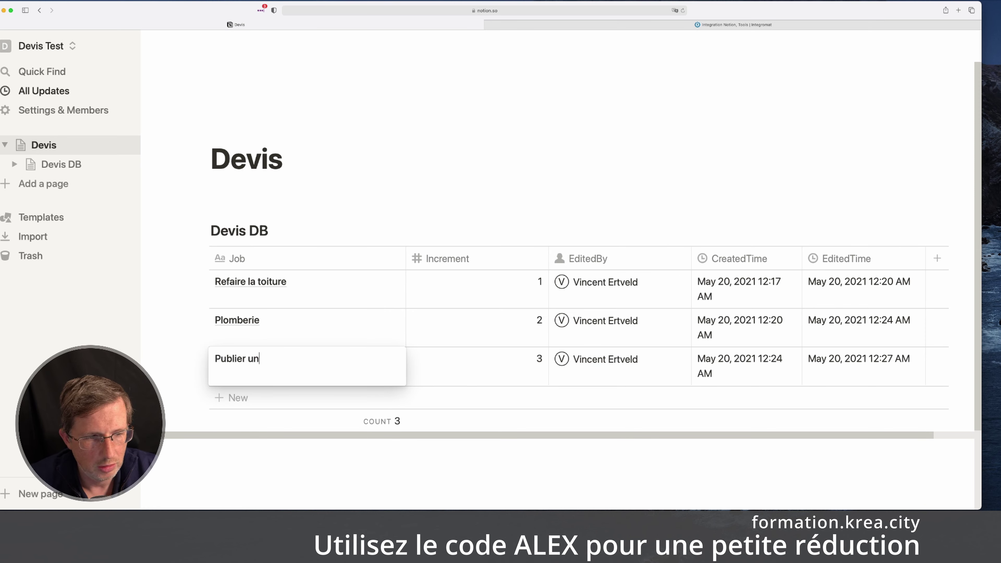
{"action": "type", "text": "e vidéo"}
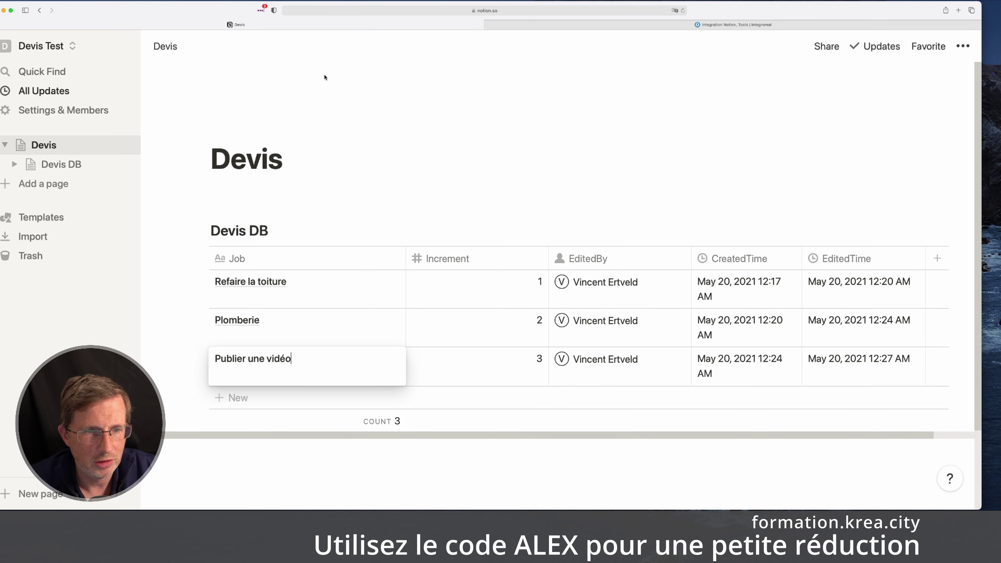
{"action": "key", "text": "Escape"}
Run the Integromat scenario and check the Create a Database Item result in the run details and in Notion's Devis DB
{"action": "key", "text": "ctrl+Tab"}
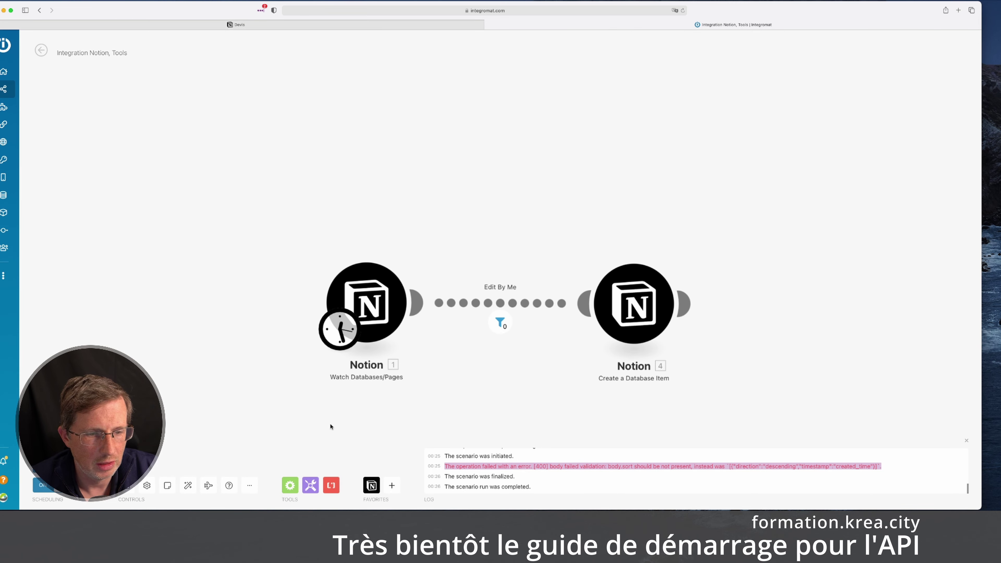
{"action": "left_click", "coordinate": [342, 332]}
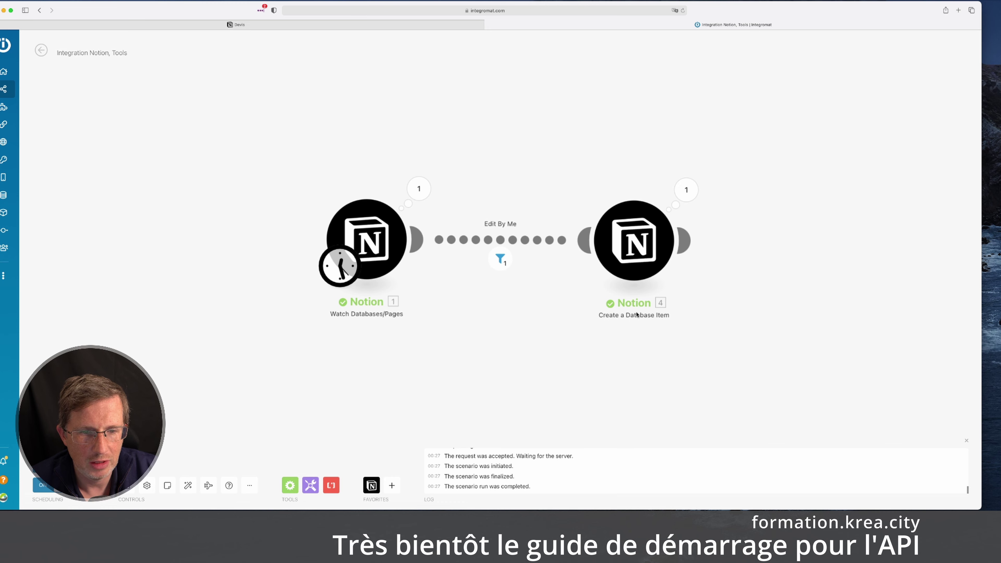
{"action": "left_click", "coordinate": [692, 196]}
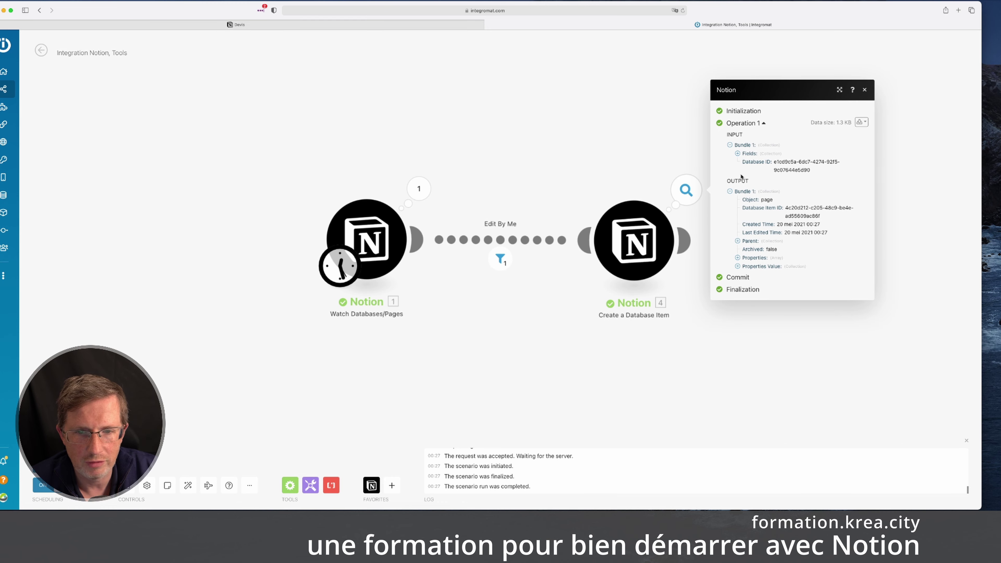
{"action": "left_click", "coordinate": [436, 27]}
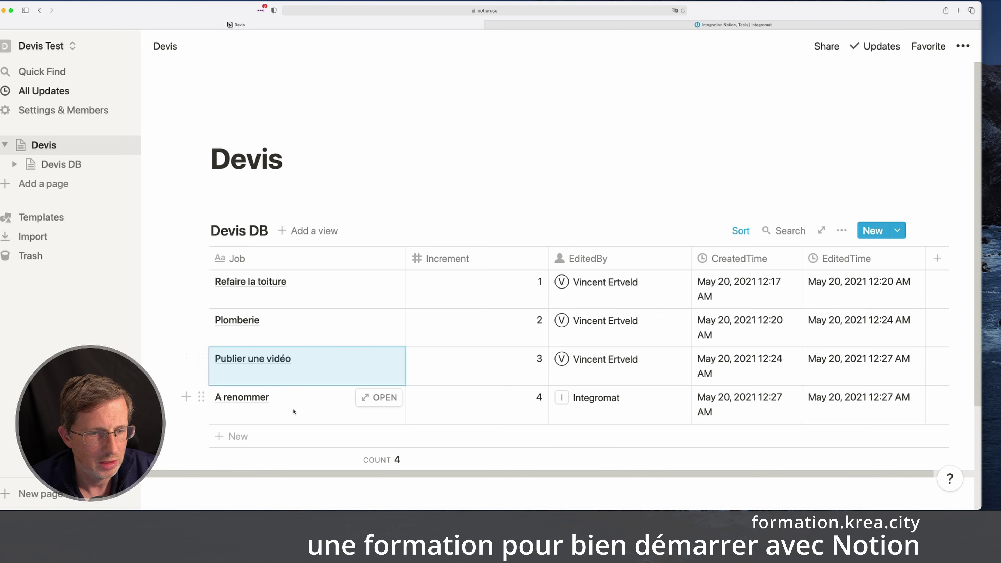